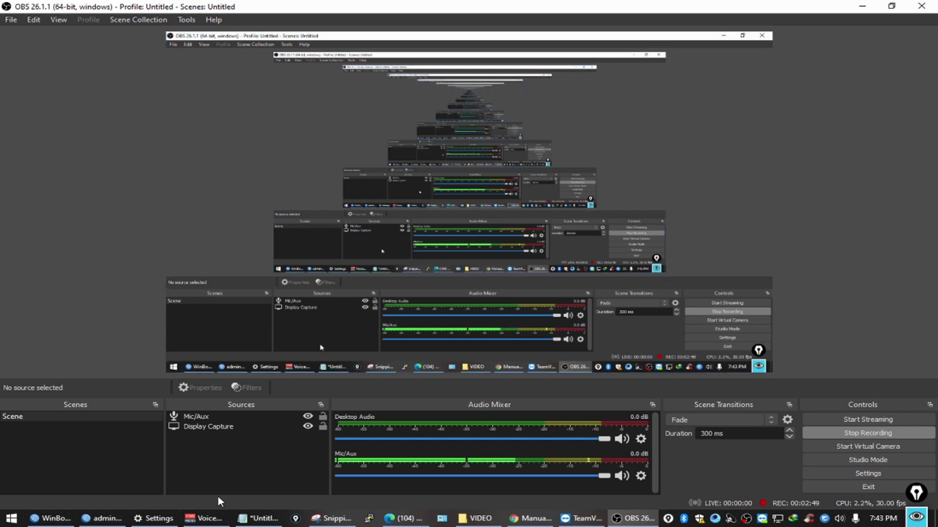
# - Switch to the WinBox session and look through the firewall's Raw, Connections and Service Ports lists, returning to the Mangle rules
pyautogui.click(154, 519)
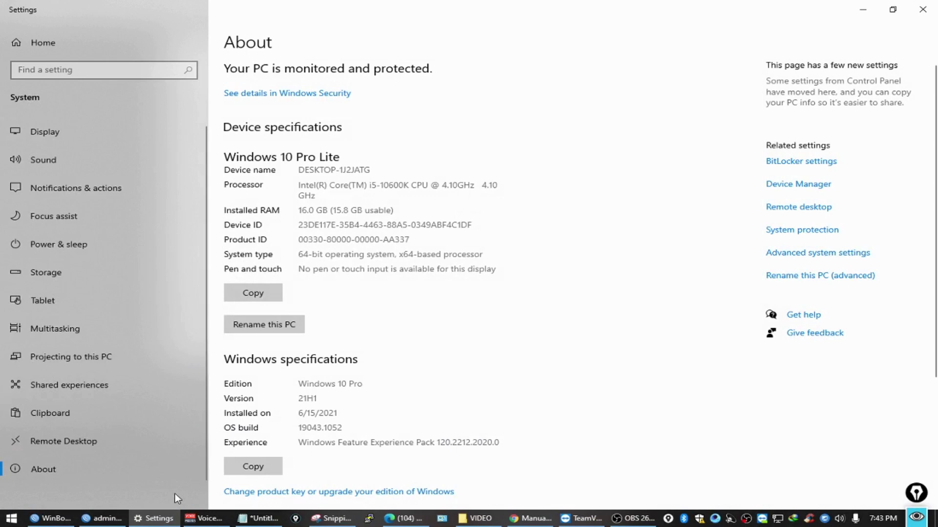
pyautogui.click(102, 518)
pyautogui.click(414, 278)
pyautogui.click(422, 208)
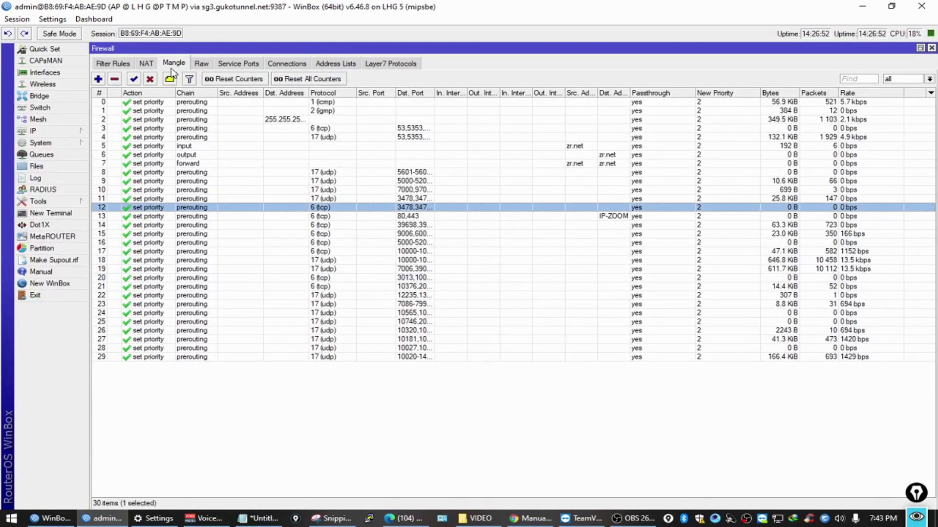
pyautogui.click(203, 64)
pyautogui.click(286, 64)
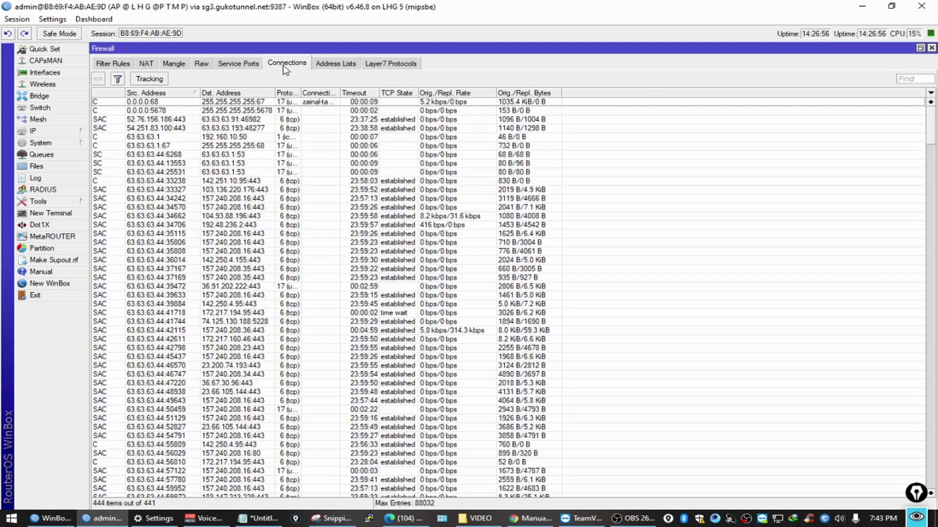
pyautogui.click(238, 63)
pyautogui.click(173, 64)
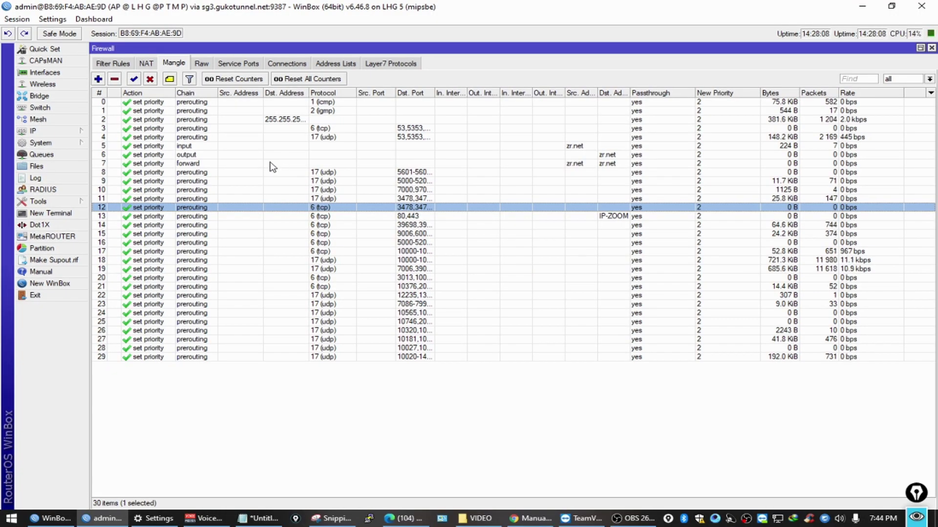
# - Inspect the igmp mangle rule's action and the icmp mangle rule's action and chain, closing both without changes
pyautogui.doubleClick(231, 111)
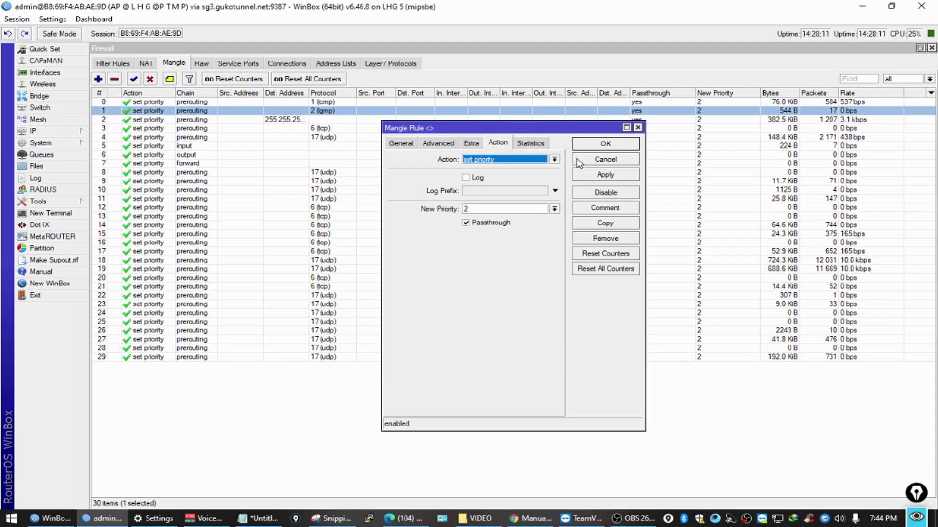
pyautogui.click(605, 159)
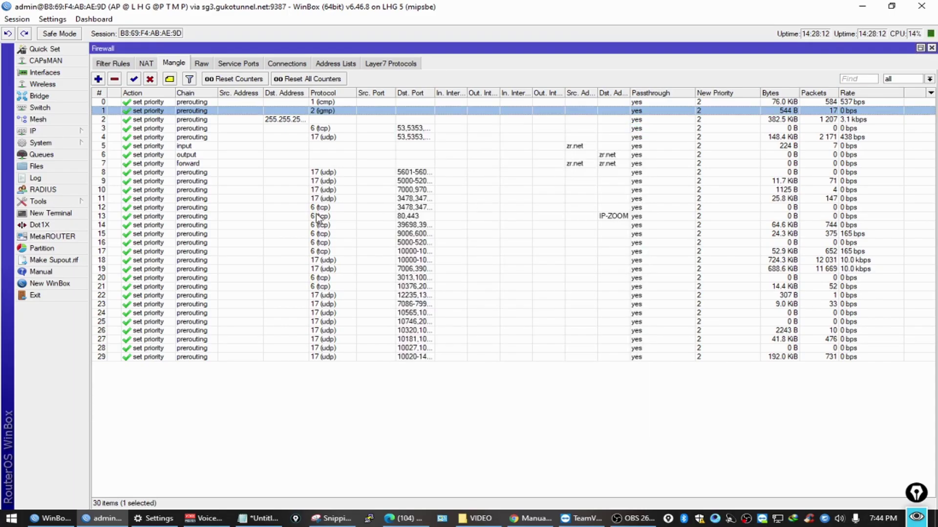
pyautogui.click(315, 199)
pyautogui.doubleClick(297, 106)
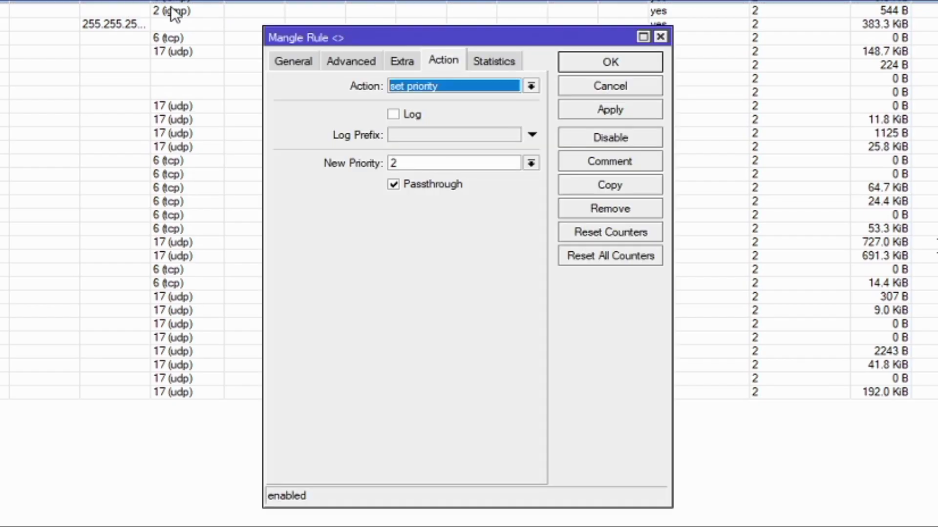
pyautogui.click(292, 61)
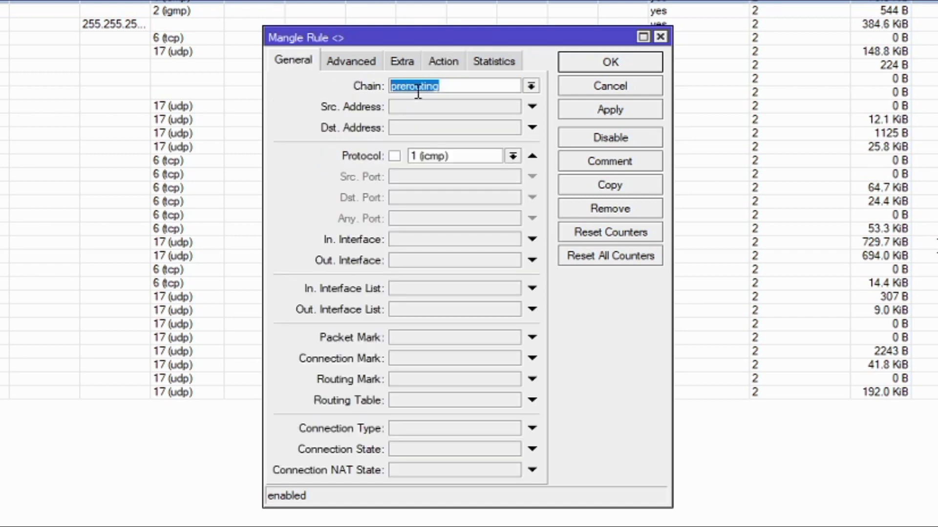
pyautogui.doubleClick(445, 86)
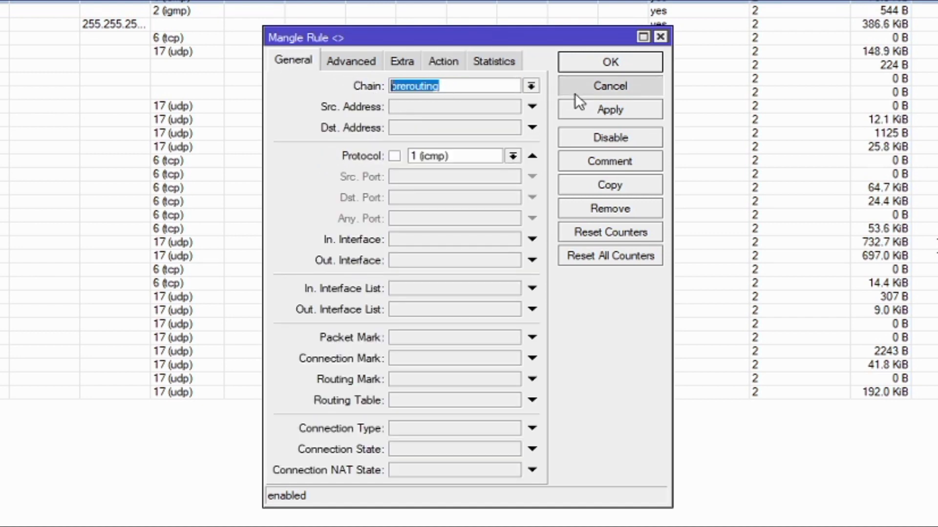
pyautogui.click(575, 93)
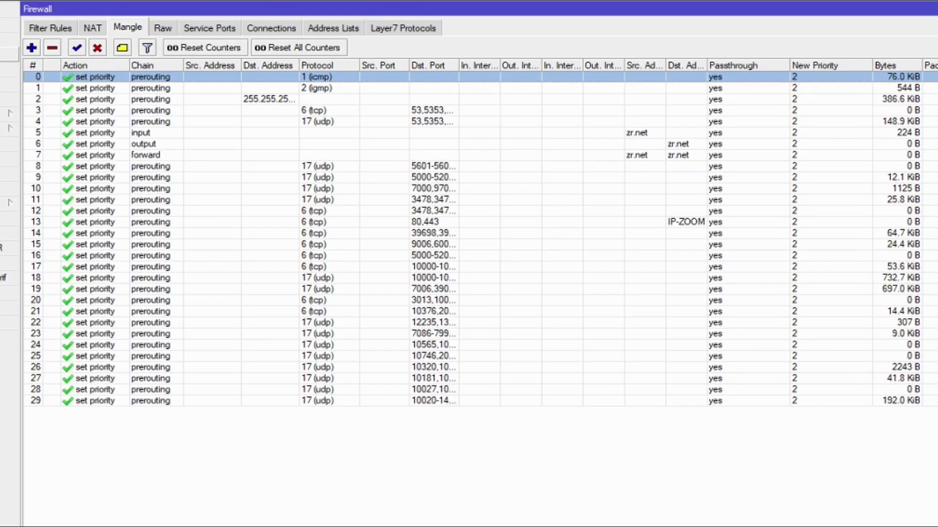
# - Open the wireless interface wlan1 from the wireless tables and display its wireless settings
pyautogui.click(6, 54)
pyautogui.doubleClick(206, 271)
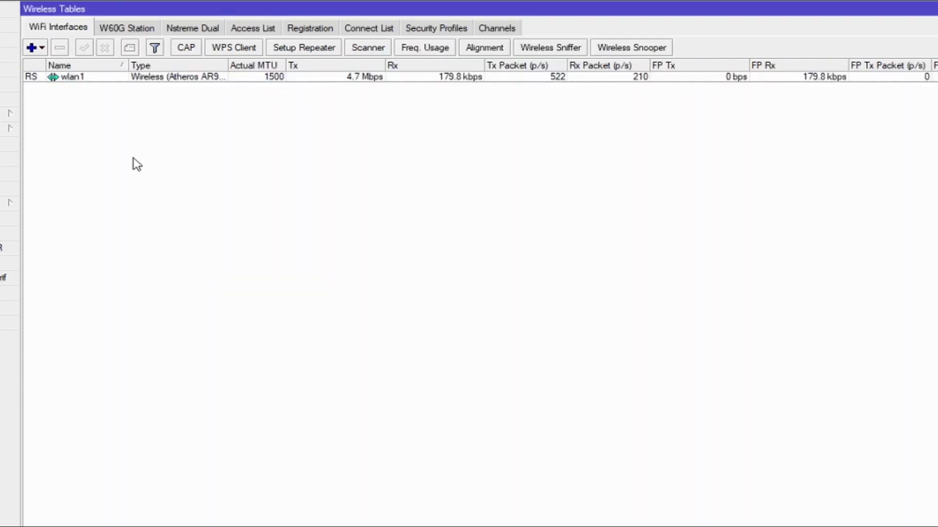
pyautogui.doubleClick(81, 84)
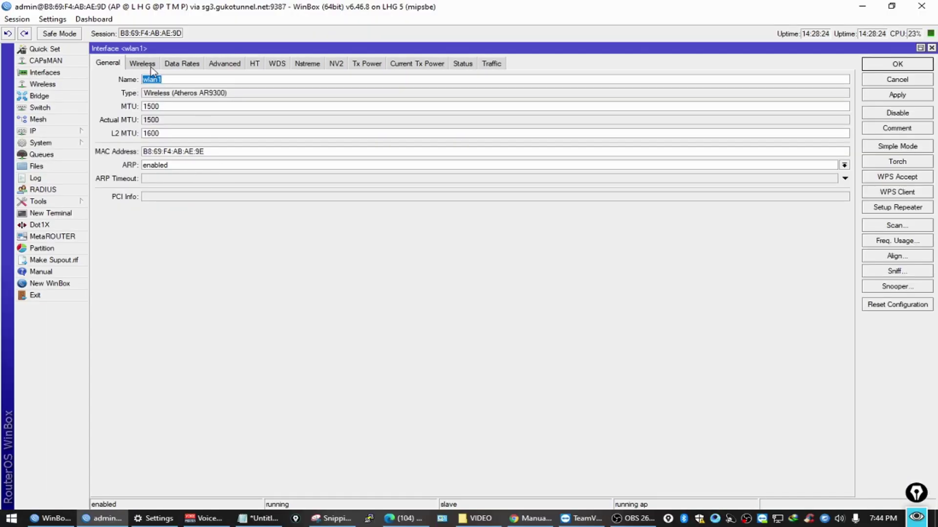
pyautogui.click(87, 25)
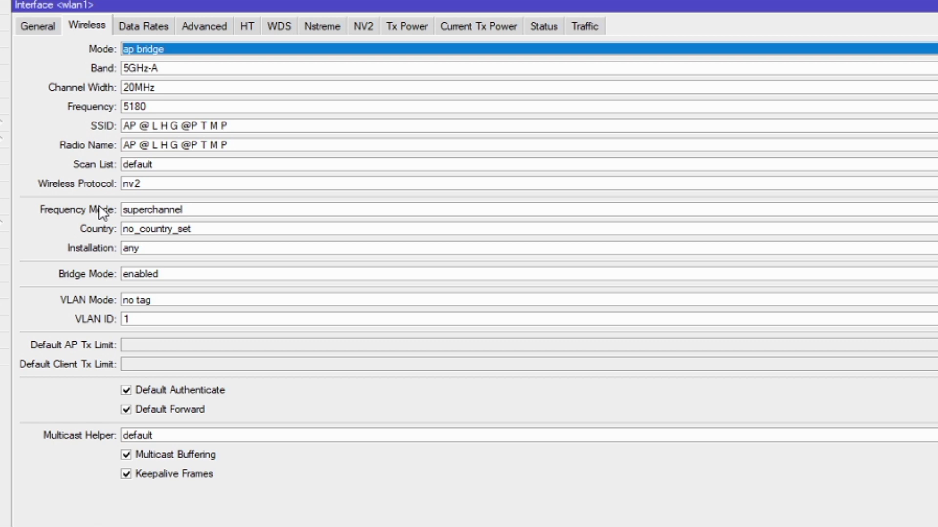
# - Review the wireless protocol choices for wlan1 and choose nv2
pyautogui.click(157, 189)
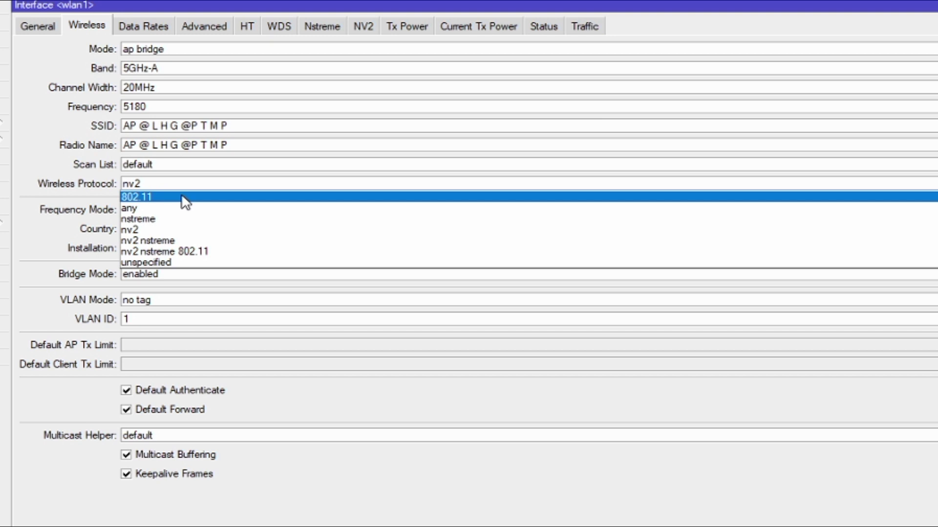
pyautogui.click(307, 496)
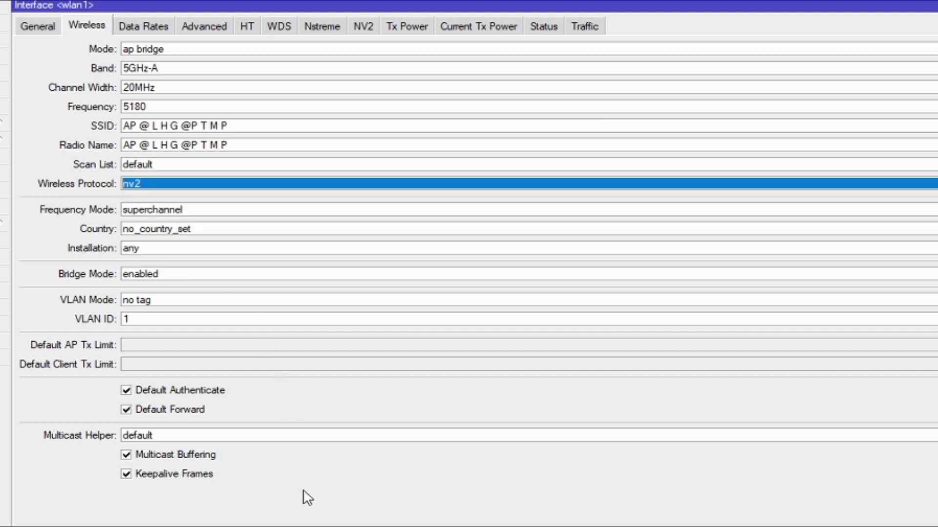
pyautogui.click(203, 185)
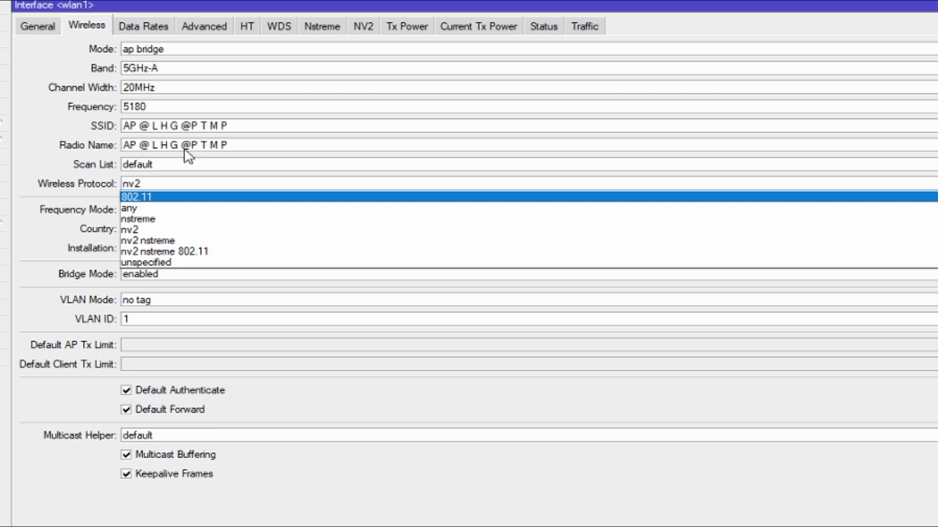
pyautogui.click(158, 230)
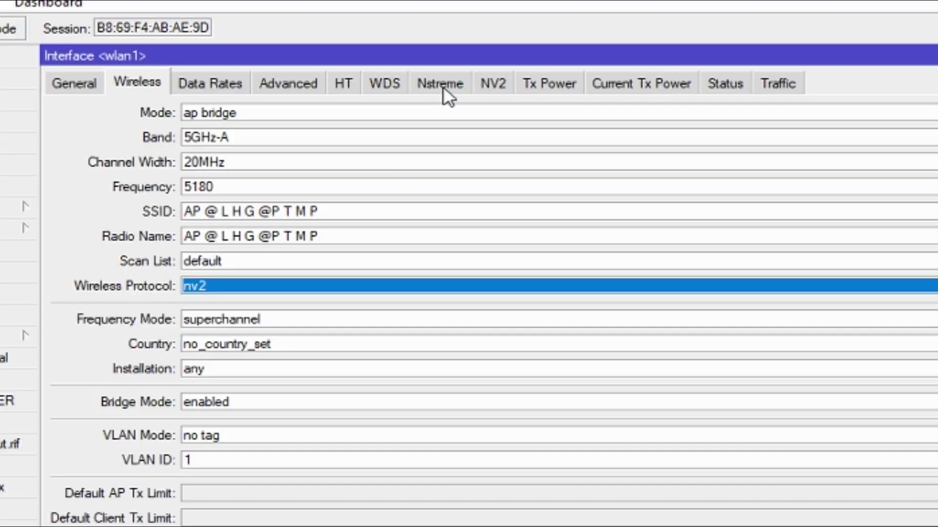
# - Examine wlan1's Nstreme settings and its NV2 settings, including the queue count
pyautogui.click(440, 89)
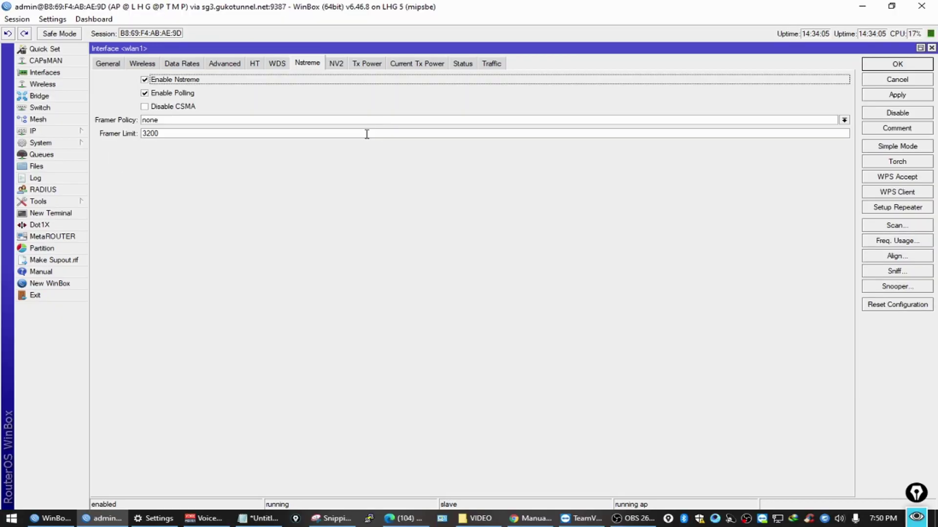
pyautogui.click(366, 133)
pyautogui.click(336, 62)
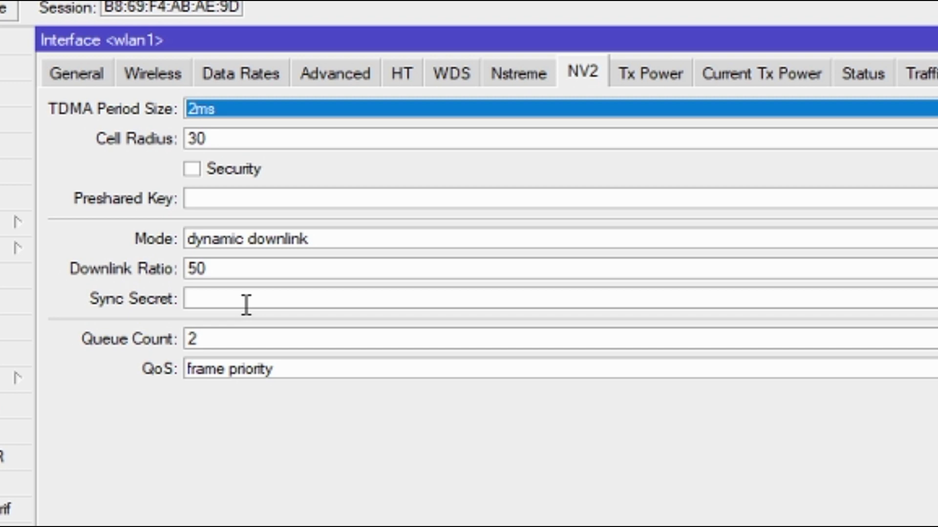
pyautogui.click(245, 340)
pyautogui.doubleClick(245, 339)
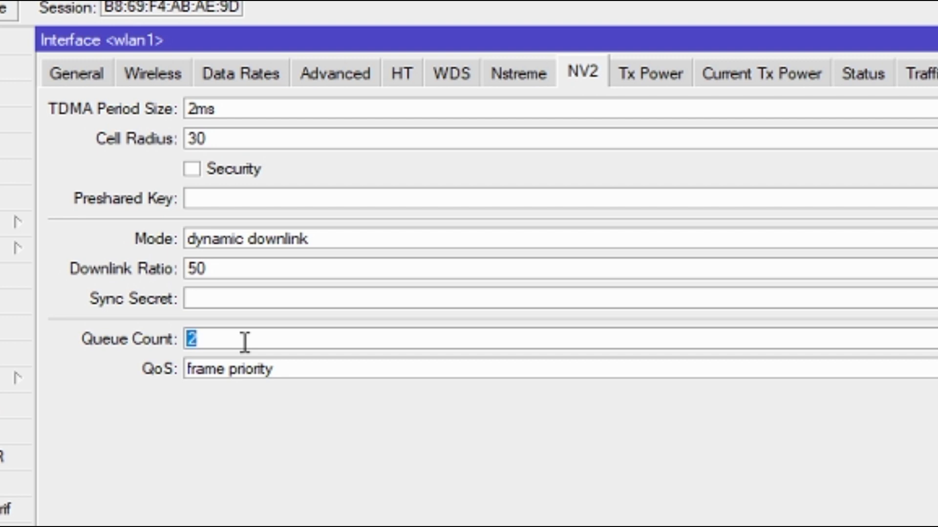
pyautogui.click(199, 338)
# - Set the NV2 QoS option of wlan1 to default and highlight the queue count value
pyautogui.click(215, 369)
pyautogui.click(255, 390)
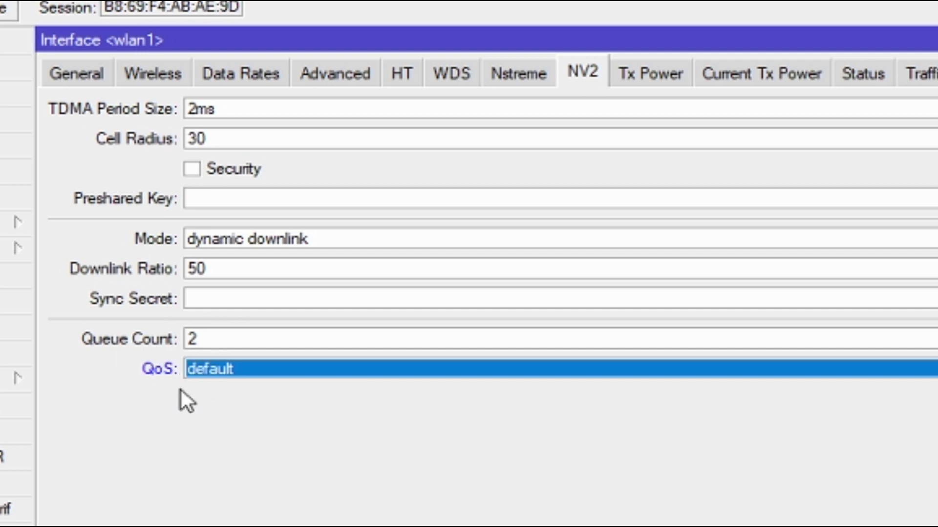
pyautogui.doubleClick(203, 338)
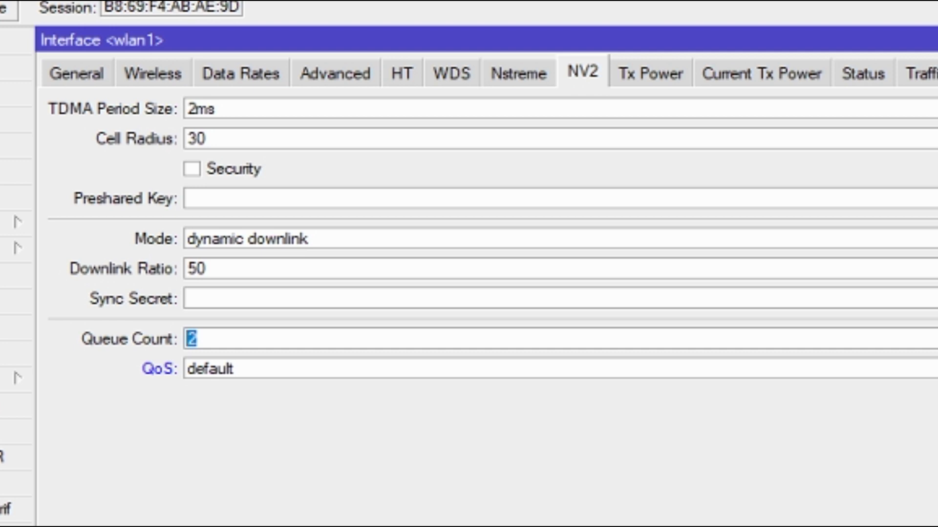
pyautogui.moveTo(205, 345); pyautogui.dragTo(183, 340)
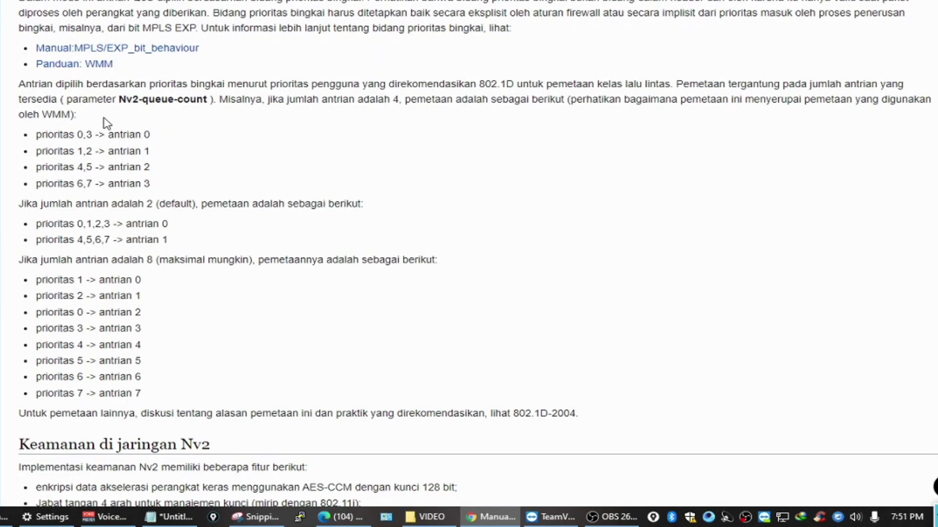
# - Switch to the MikroTik wiki's Nv2 manual in the browser and read how priorities map to queues for a queue count of 2
pyautogui.moveTo(46, 82); pyautogui.dragTo(253, 107)
pyautogui.click(25, 80)
pyautogui.moveTo(42, 204); pyautogui.dragTo(79, 204)
pyautogui.click(79, 203)
pyautogui.moveTo(129, 204); pyautogui.dragTo(222, 204)
pyautogui.moveTo(316, 205); pyautogui.dragTo(288, 205)
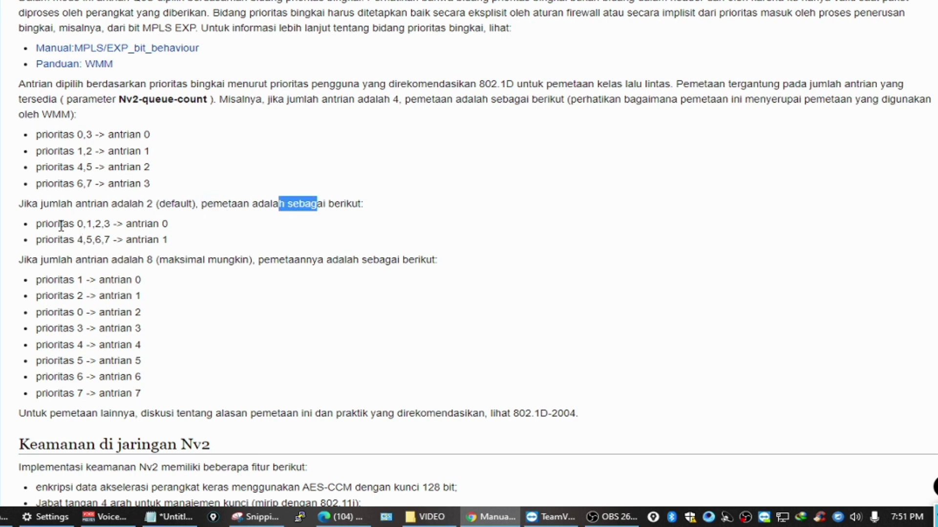
pyautogui.moveTo(77, 224); pyautogui.dragTo(141, 224)
pyautogui.click(104, 224)
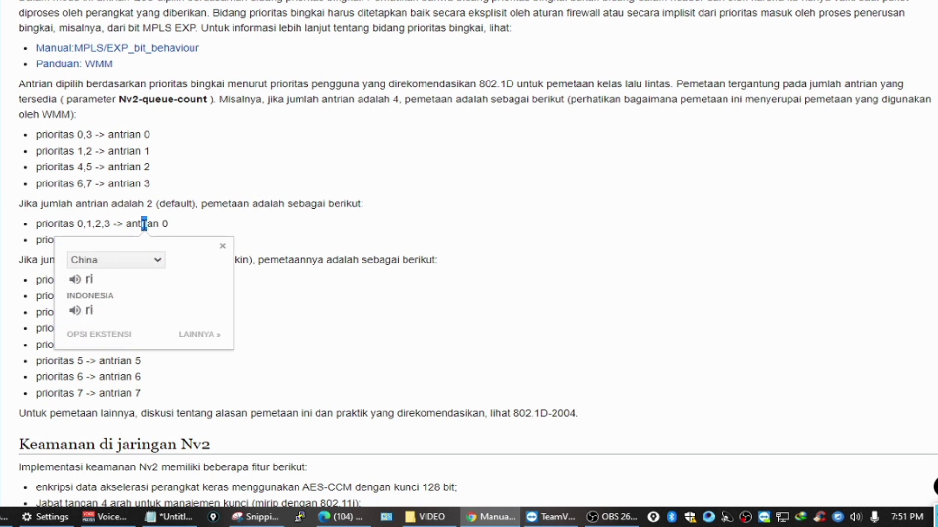
pyautogui.click(201, 218)
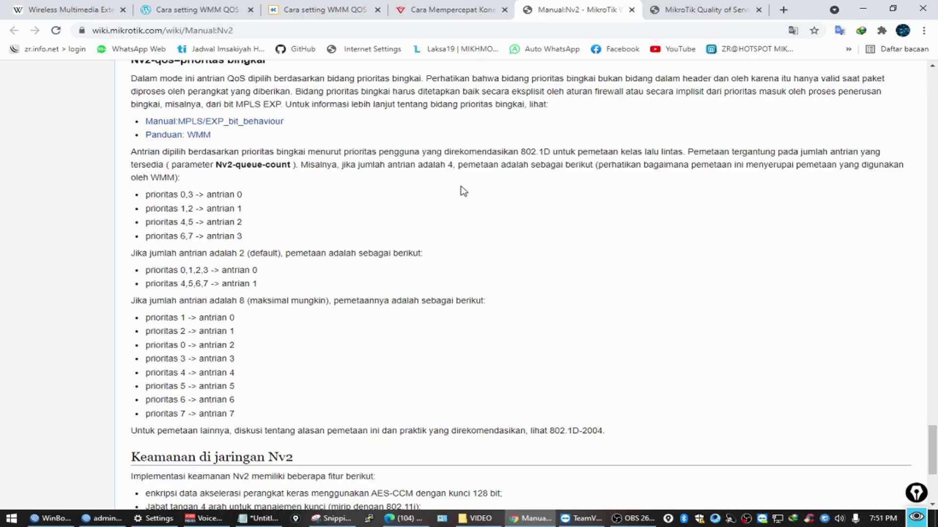
# - Open the ZTE F609 WMM QoS setup articles, ending on the Kaskus one, and find the list of WMM priority categories
pyautogui.click(210, 7)
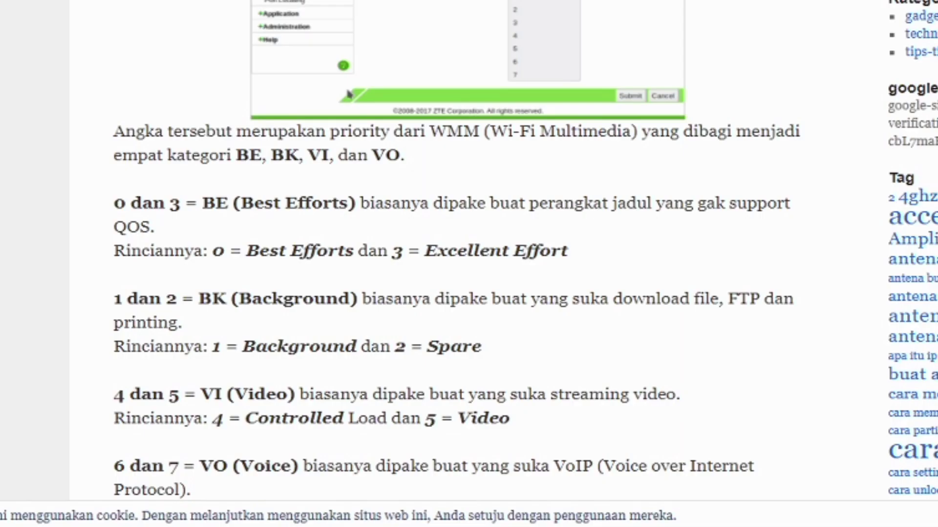
pyautogui.scroll(-1, 326, 211)
pyautogui.scroll(-3, 454, 263)
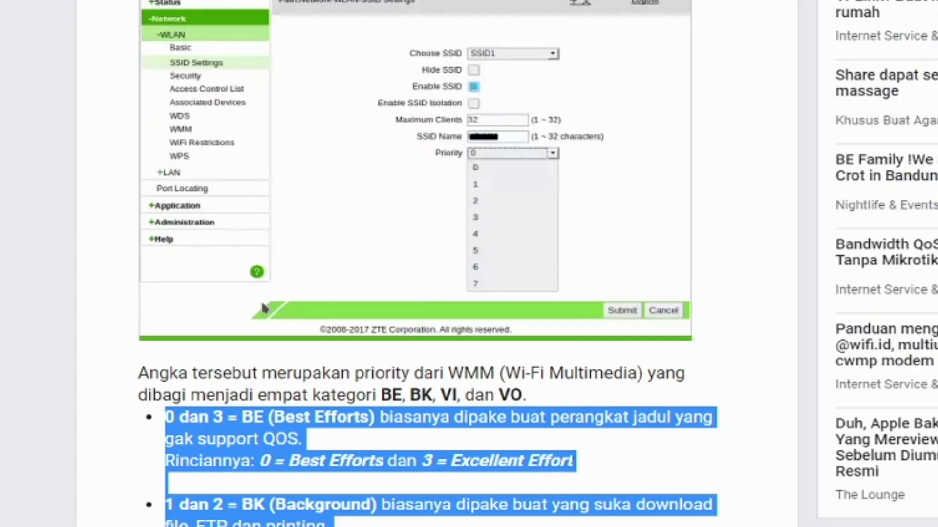
pyautogui.scroll(-4, 336, 217)
pyautogui.click(360, 86)
pyautogui.scroll(2, 394, 101)
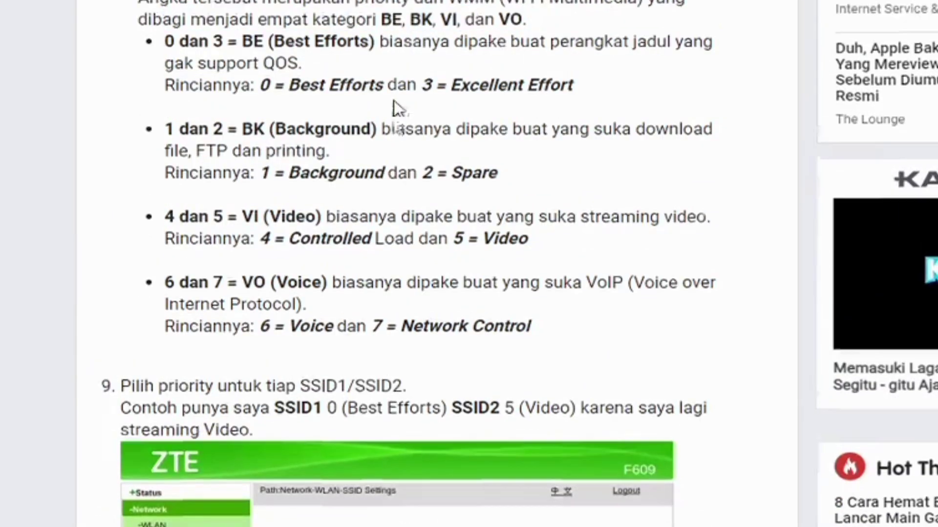
pyautogui.scroll(2, 414, 79)
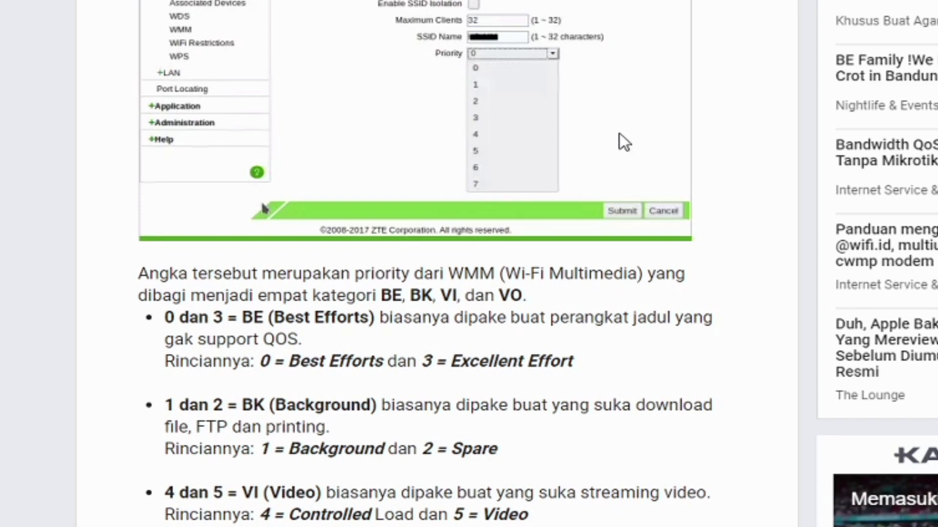
pyautogui.scroll(-4, 192, 310)
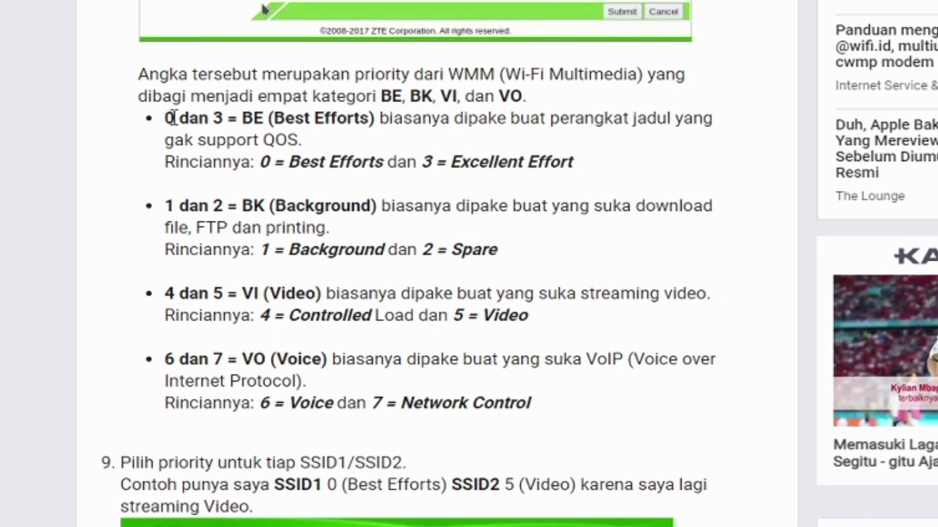
# - Read the descriptions of the BE (Best Efforts) and BK (Background) priority categories in the Kaskus article
pyautogui.moveTo(204, 117); pyautogui.dragTo(238, 117)
pyautogui.moveTo(325, 117); pyautogui.dragTo(345, 117)
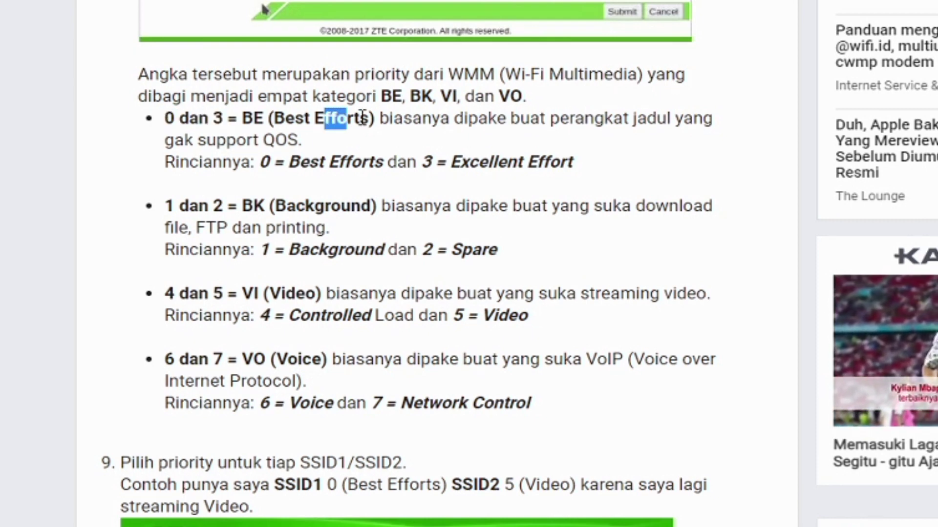
pyautogui.moveTo(432, 118); pyautogui.dragTo(288, 143)
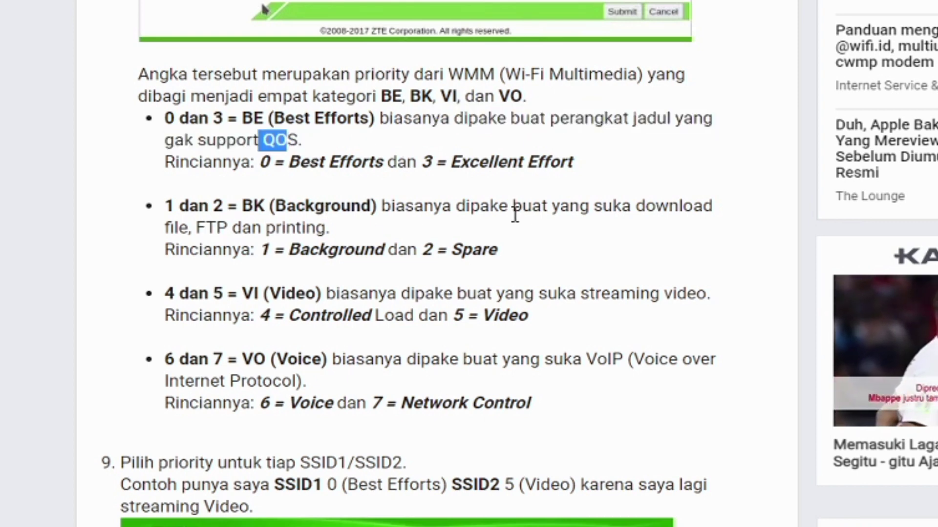
pyautogui.moveTo(521, 208); pyautogui.dragTo(586, 206)
pyautogui.moveTo(604, 206); pyautogui.dragTo(658, 206)
pyautogui.click(292, 229)
pyautogui.moveTo(216, 230); pyautogui.dragTo(264, 228)
pyautogui.click(297, 227)
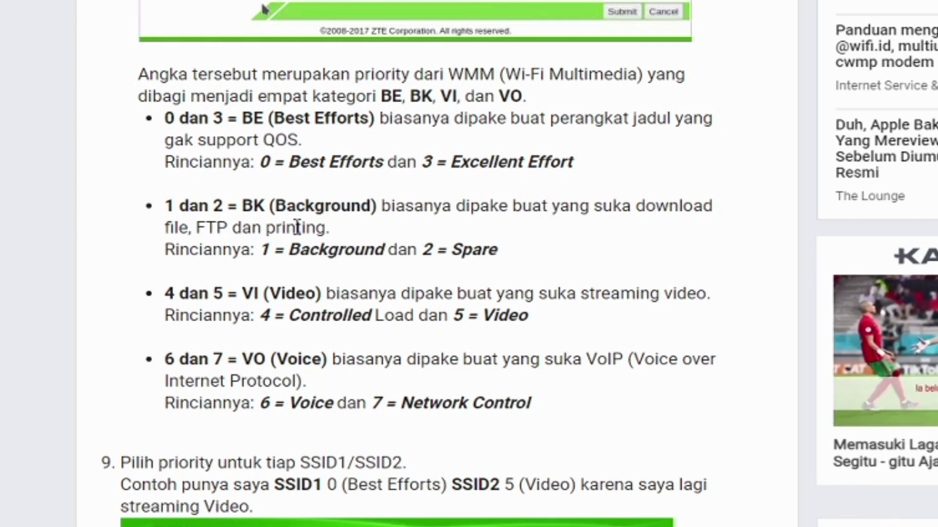
pyautogui.moveTo(219, 250); pyautogui.dragTo(363, 250)
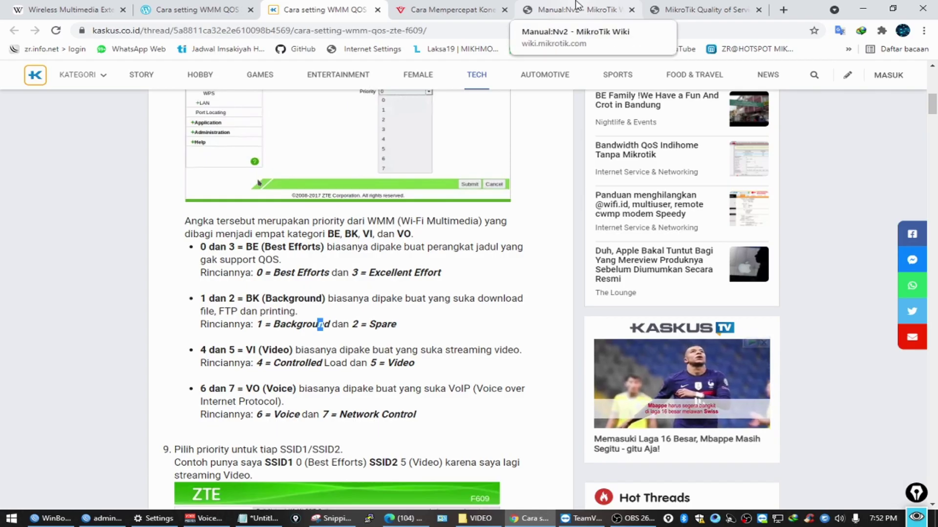
# - Return to the MikroTik wiki's Nv2 manual and read the priority-to-queue mapping for the default queue count of 2
pyautogui.click(577, 7)
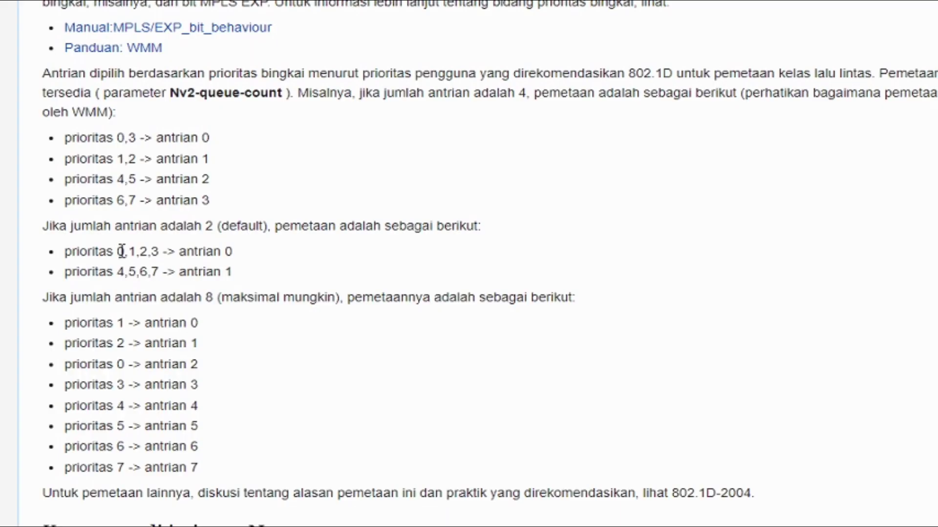
pyautogui.moveTo(119, 251); pyautogui.dragTo(163, 251)
pyautogui.moveTo(65, 251); pyautogui.dragTo(257, 278)
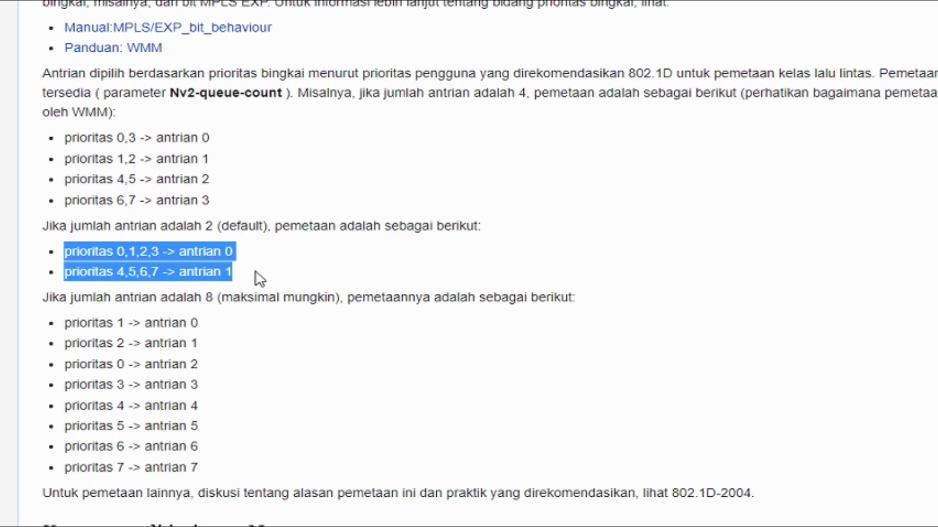
pyautogui.click(244, 274)
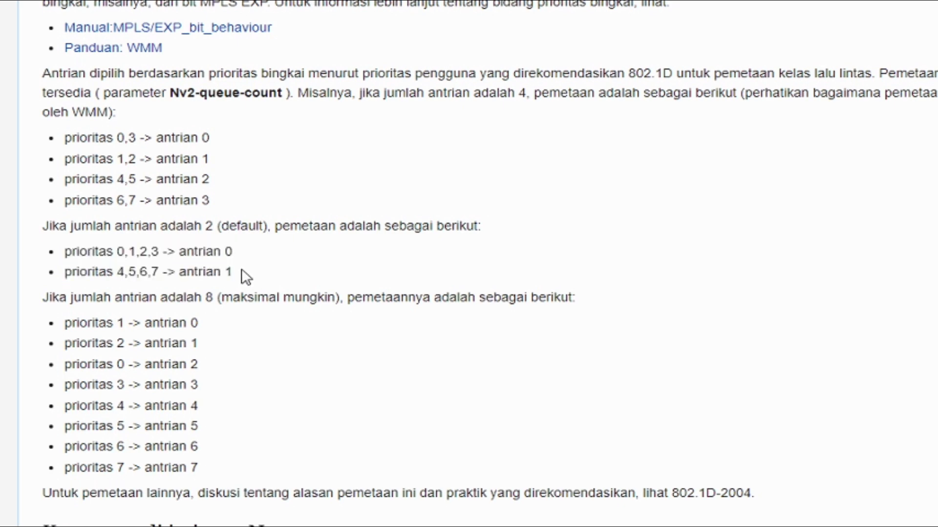
pyautogui.moveTo(65, 252); pyautogui.dragTo(240, 266)
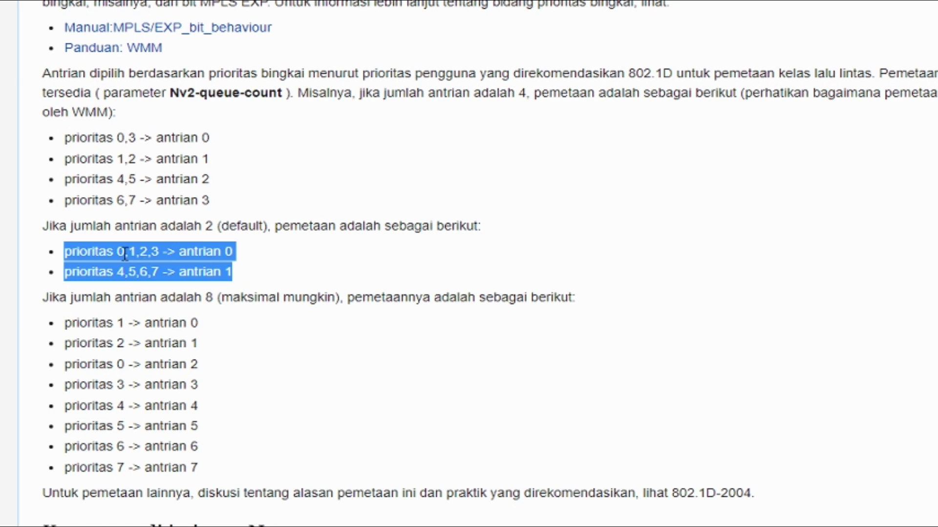
pyautogui.click(84, 252)
pyautogui.moveTo(85, 252); pyautogui.dragTo(139, 251)
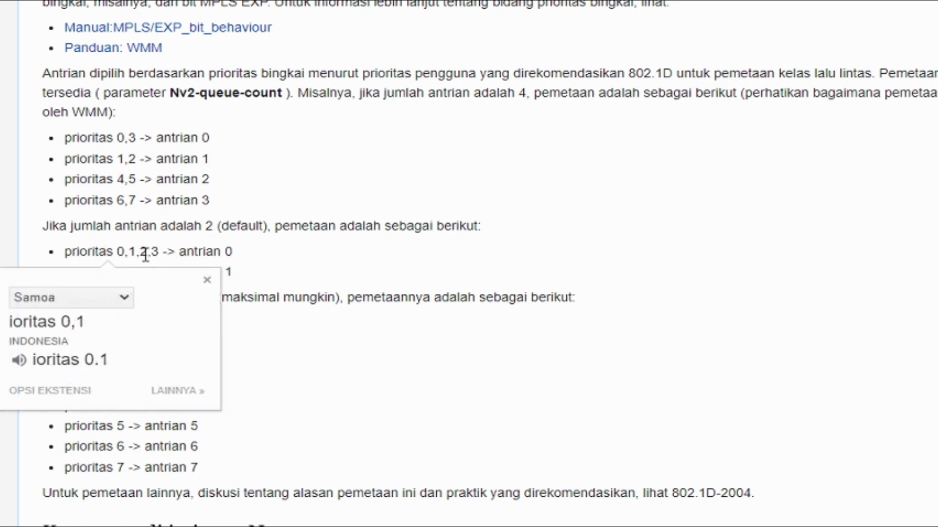
pyautogui.click(155, 252)
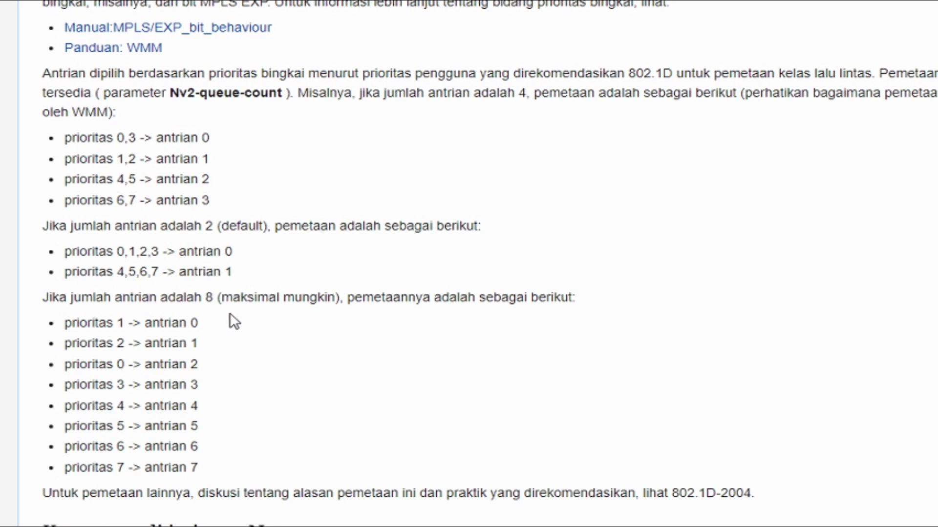
# - Highlight the eight-queue case in the Nv2 manual and set wlan1's NV2 queue count to 8 in WinBox
pyautogui.moveTo(59, 298); pyautogui.dragTo(211, 300)
pyautogui.click(210, 299)
pyautogui.click(243, 302)
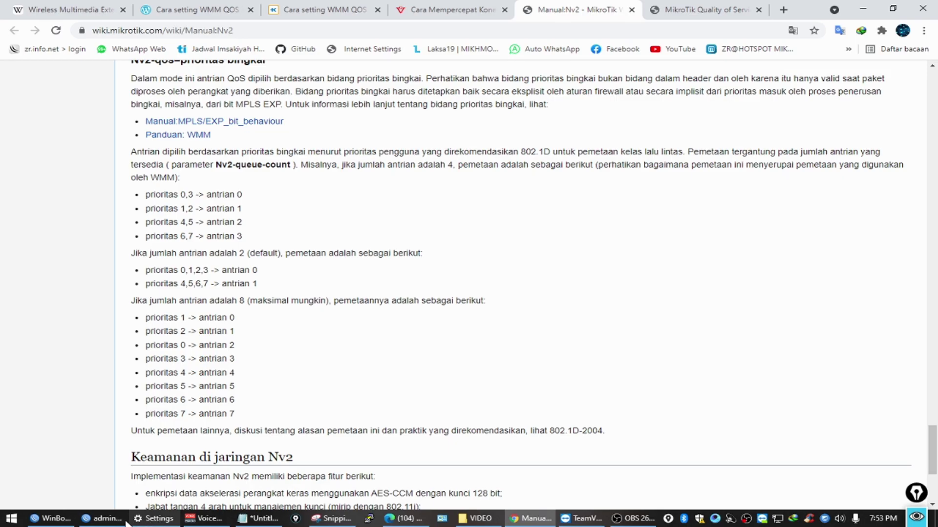
pyautogui.click(120, 520)
pyautogui.click(175, 182)
pyautogui.doubleClick(175, 182)
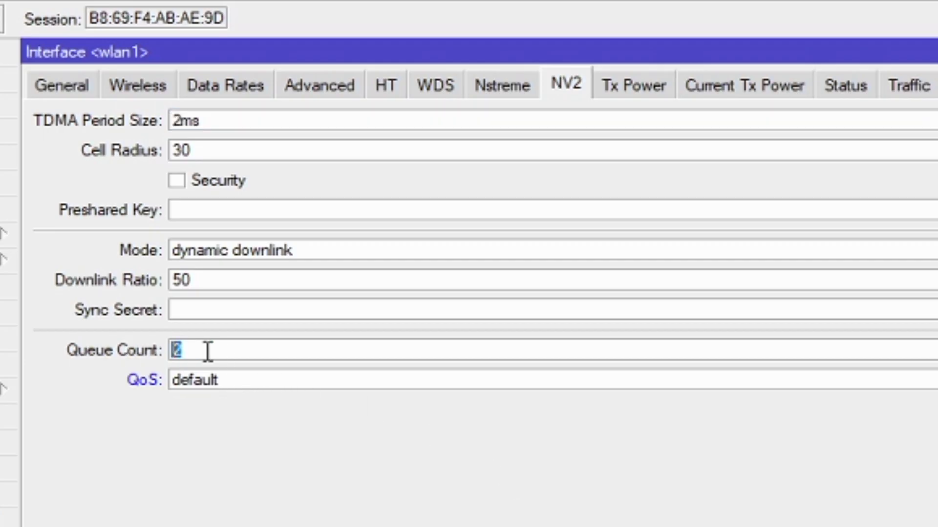
pyautogui.write('8')
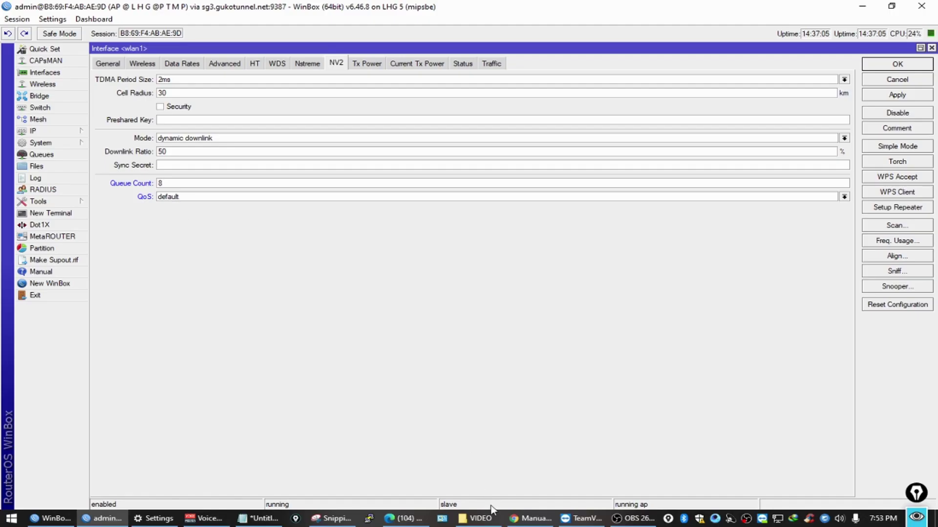
# - Return to the Nv2 manual in the browser and read the full priority-to-queue list for eight queues
pyautogui.click(528, 518)
pyautogui.moveTo(225, 415); pyautogui.dragTo(198, 415)
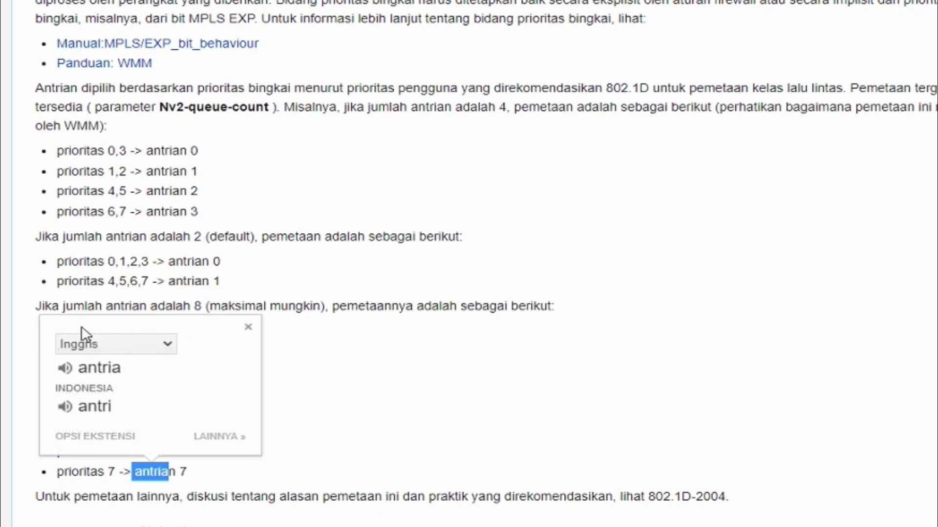
pyautogui.click(34, 345)
pyautogui.moveTo(57, 330); pyautogui.dragTo(205, 475)
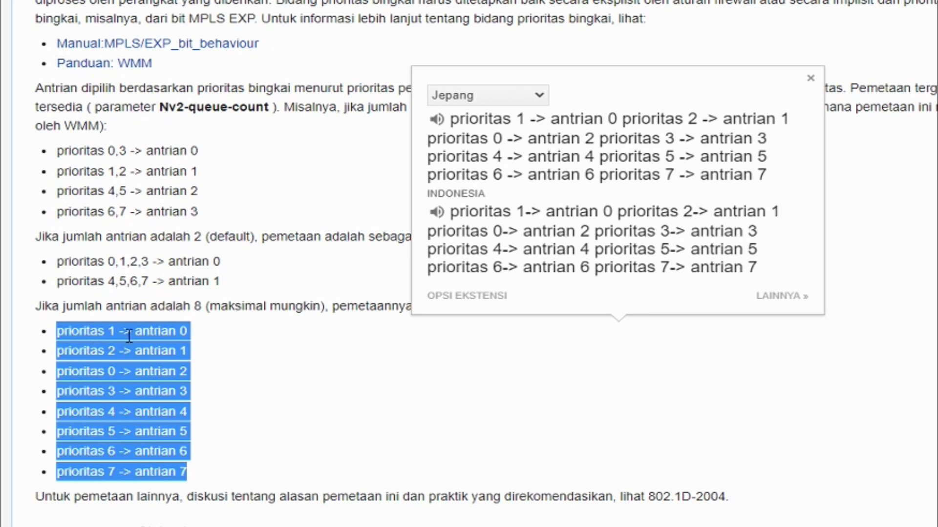
pyautogui.press('Escape')
pyautogui.click(181, 336)
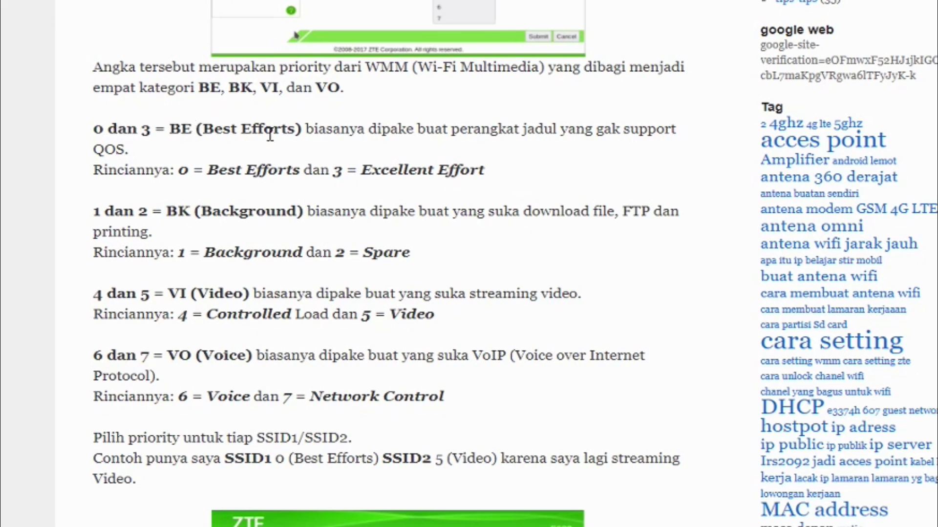
# - Read the BE, BK, VI and VO priority descriptions in the WordPress article on ZTE F609 WMM QoS
pyautogui.moveTo(213, 129); pyautogui.dragTo(307, 128)
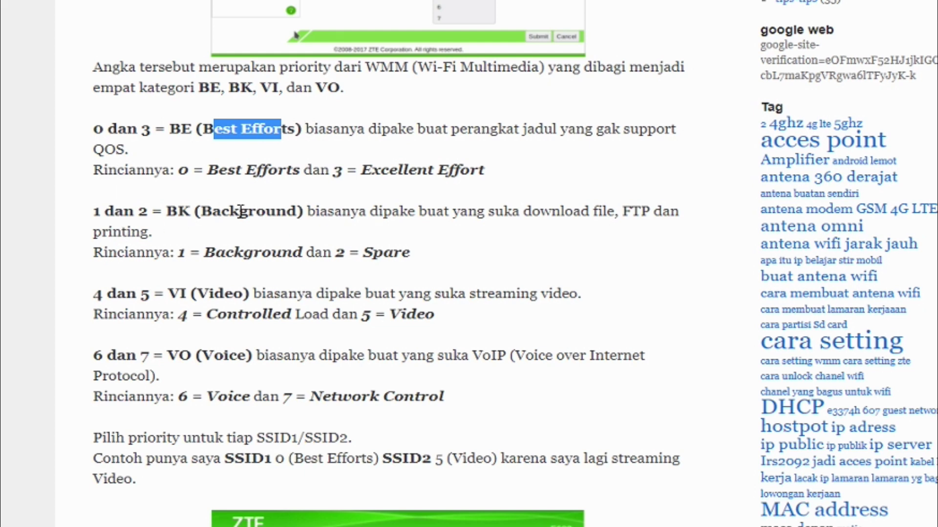
pyautogui.moveTo(406, 213); pyautogui.dragTo(617, 209)
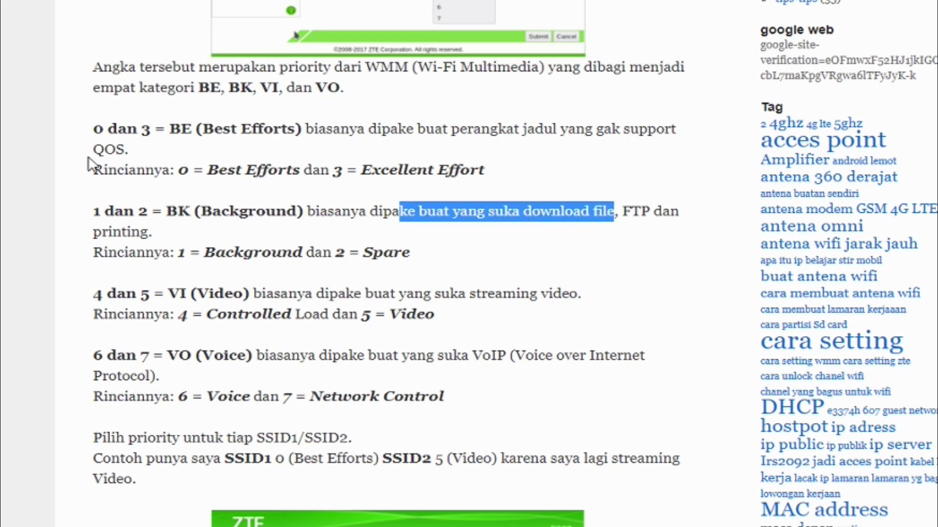
pyautogui.moveTo(94, 130); pyautogui.dragTo(443, 398)
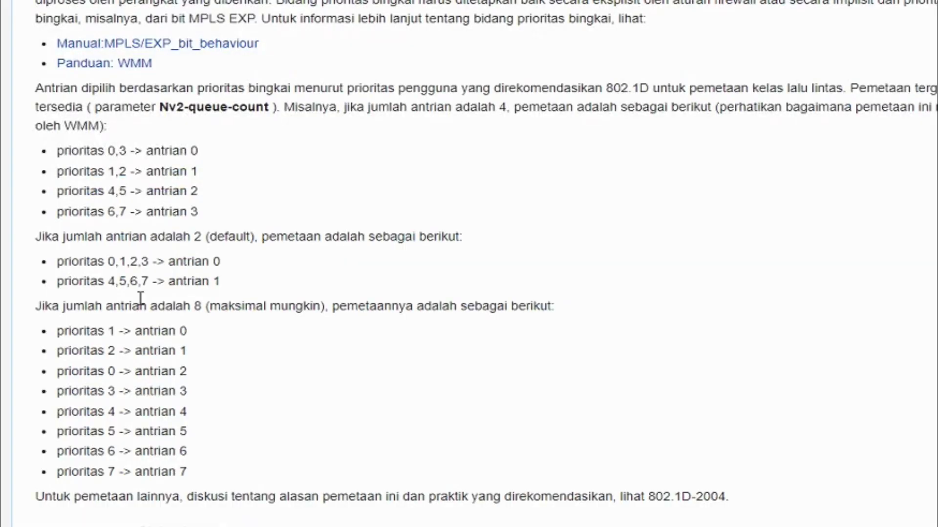
# - Highlight the eight-queue sentence in the Nv2 manual and check it against wlan1's queue count in WinBox
pyautogui.moveTo(152, 306); pyautogui.dragTo(124, 307)
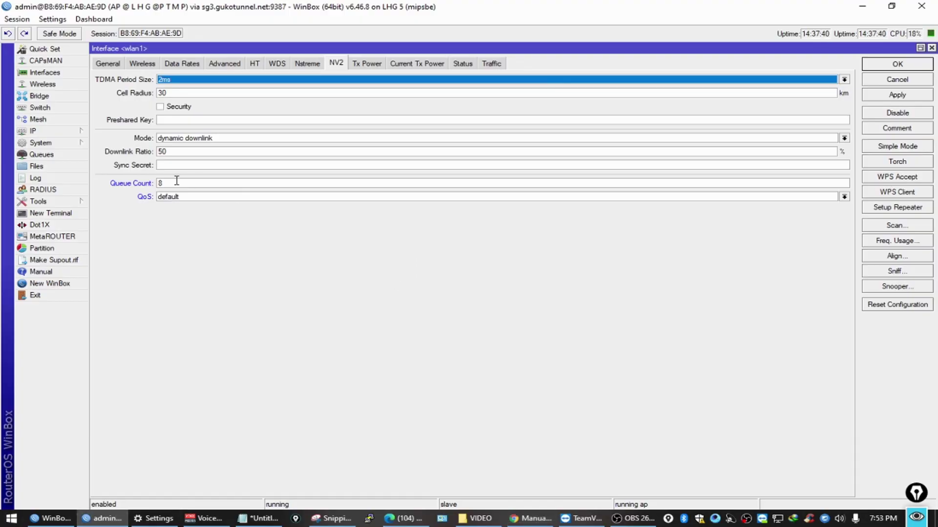
pyautogui.click(181, 183)
pyautogui.write('8')
pyautogui.doubleClick(159, 183)
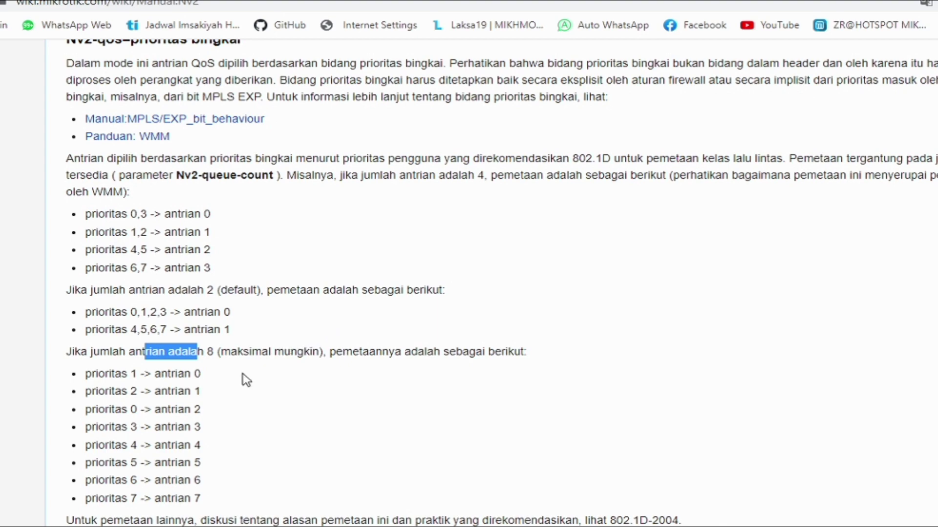
# - Read the Nv2 manual's priority-to-queue mapping for a queue count of 4 in the browser
pyautogui.scroll(-5, 240, 373)
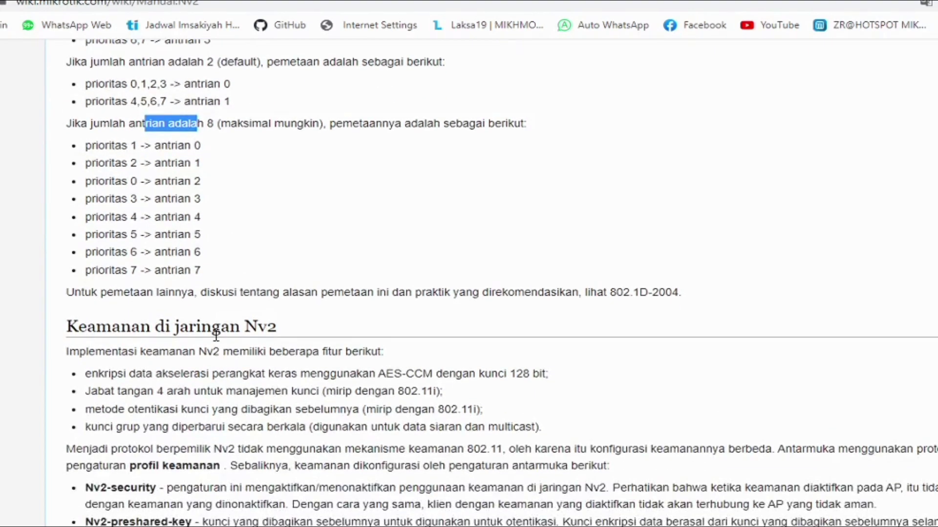
pyautogui.scroll(5, 208, 327)
pyautogui.moveTo(165, 232); pyautogui.dragTo(194, 232)
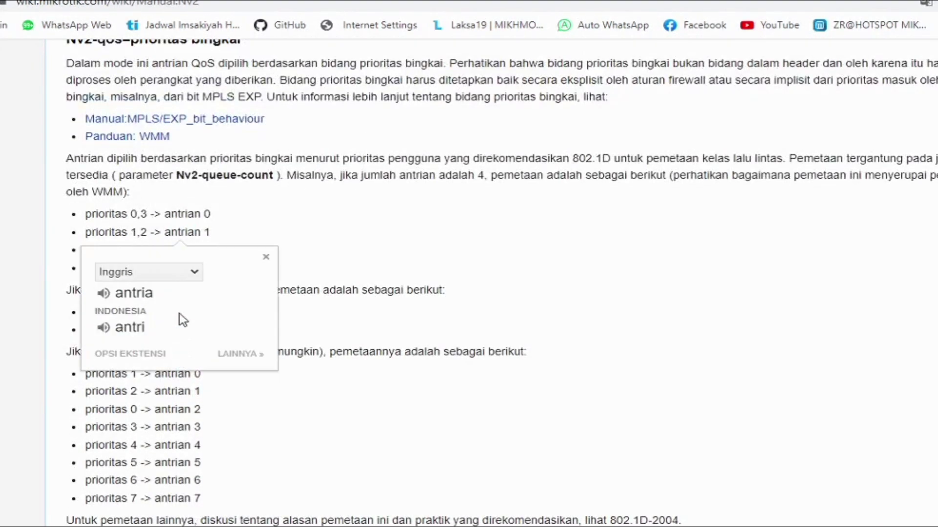
pyautogui.moveTo(345, 290); pyautogui.dragTo(352, 290)
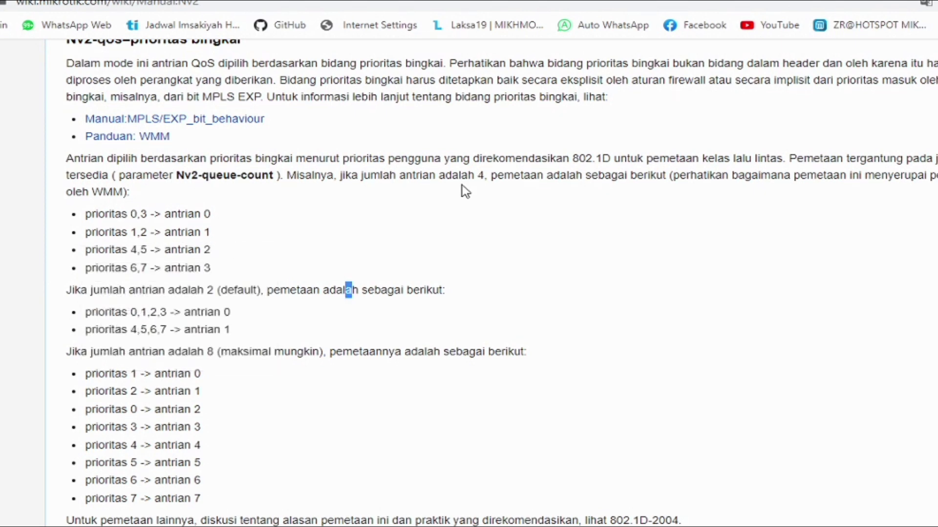
pyautogui.moveTo(458, 175); pyautogui.dragTo(513, 175)
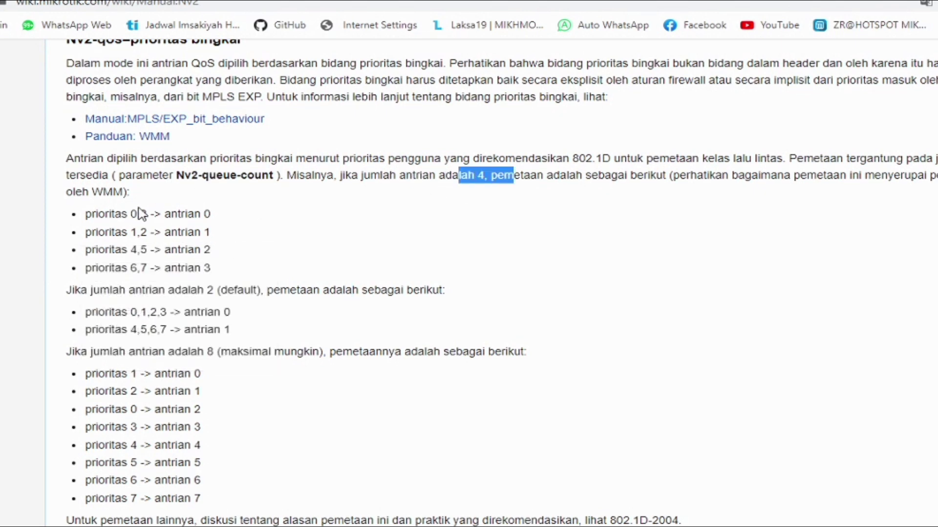
pyautogui.moveTo(86, 214); pyautogui.dragTo(219, 274)
pyautogui.click(198, 219)
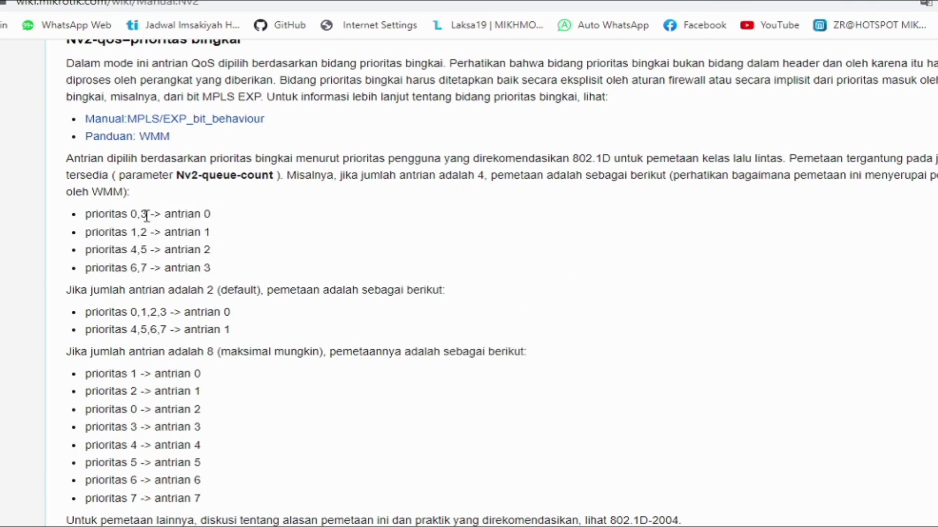
pyautogui.moveTo(94, 232); pyautogui.dragTo(112, 214)
pyautogui.click(189, 251)
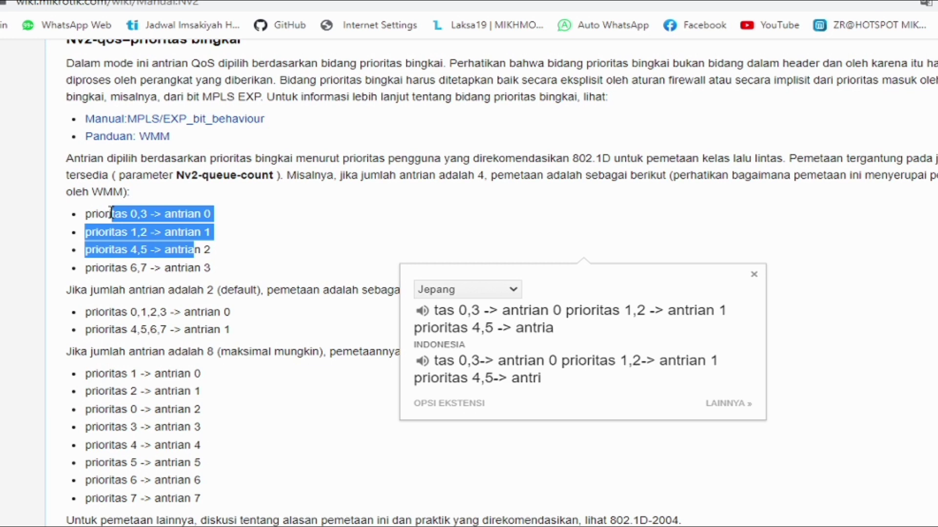
# - Switch to the WordPress WMM article and review its priority categories, especially the BK (Background) entry
pyautogui.hotkey('ctrl', 'Tab')
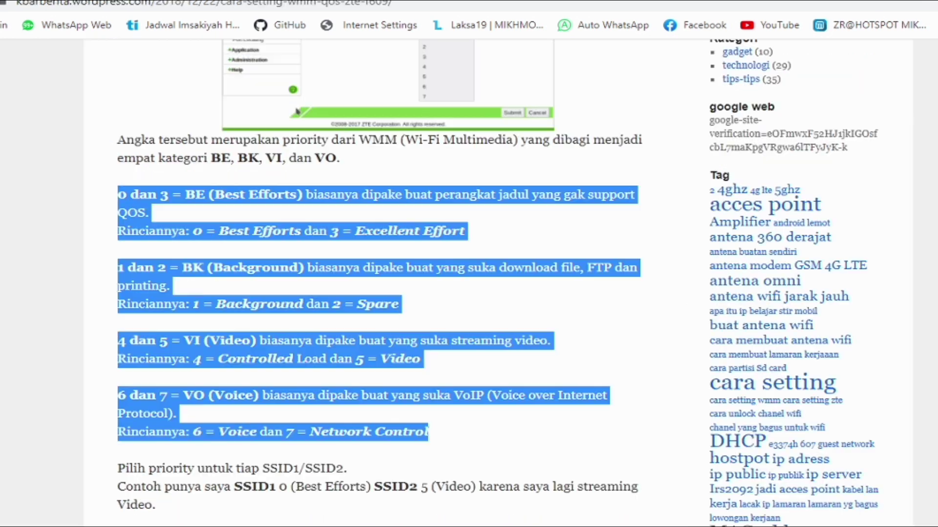
pyautogui.click(188, 398)
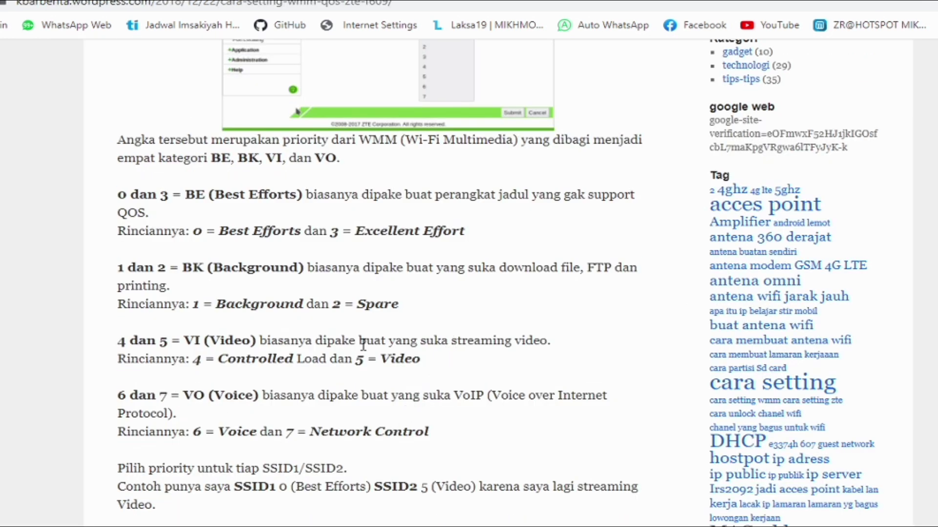
pyautogui.moveTo(408, 267); pyautogui.dragTo(261, 267)
pyautogui.click(126, 267)
# - Go back to the Nv2 manual and highlight the heading of the mapping for eight queues
pyautogui.hotkey('ctrl', 'Tab')
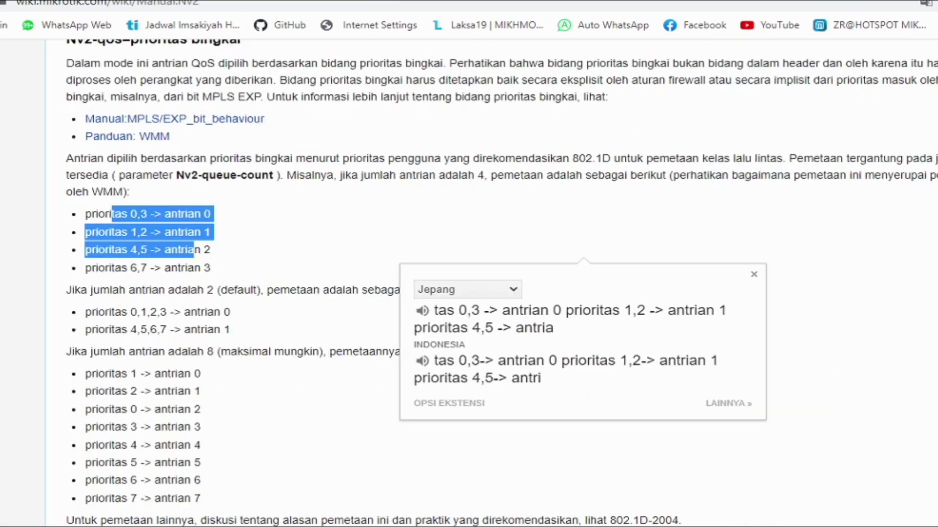
pyautogui.moveTo(179, 409); pyautogui.dragTo(169, 410)
pyautogui.moveTo(145, 375); pyautogui.dragTo(63, 352)
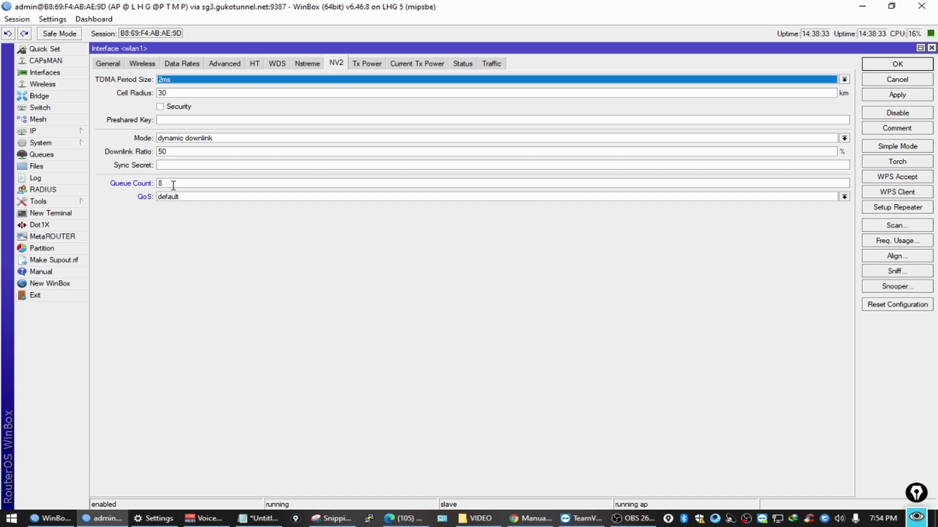
# - In WinBox, keep wlan1's NV2 queue count at 8 and QoS at default, and save the interface settings
pyautogui.doubleClick(173, 185)
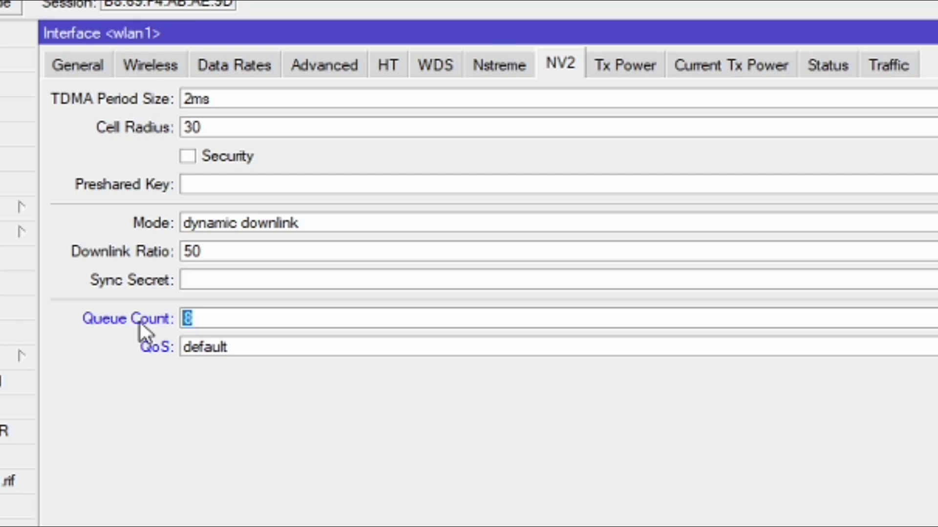
pyautogui.write('8')
pyautogui.click(236, 350)
pyautogui.click(236, 350)
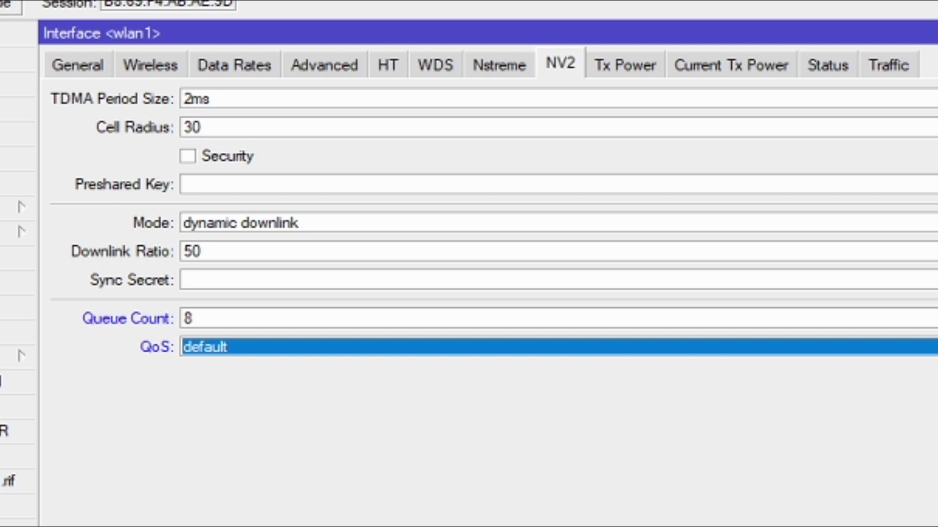
pyautogui.press('Return')
pyautogui.click(764, 230)
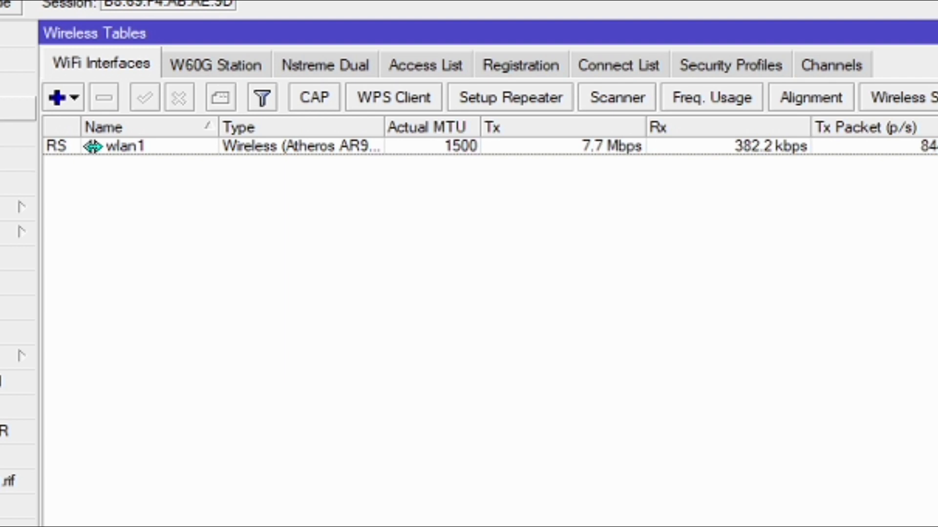
# - Reopen the wlan1 interface settings and go through them to the NV2 options
pyautogui.doubleClick(88, 146)
pyautogui.click(246, 71)
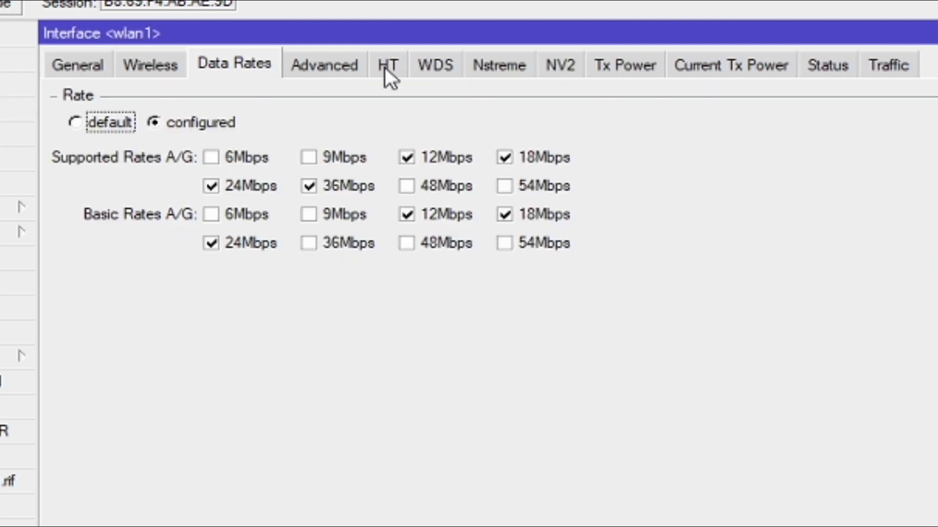
pyautogui.click(502, 70)
pyautogui.click(545, 72)
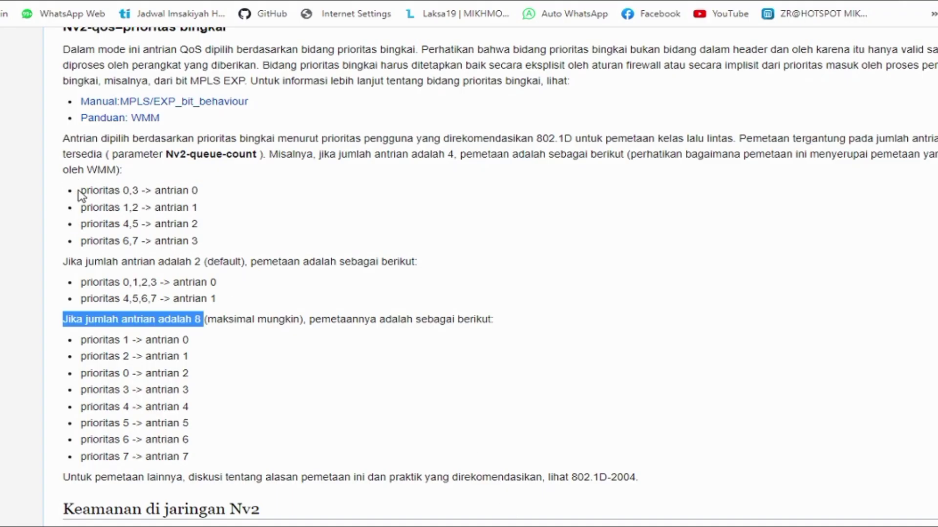
# - Highlight the 4, 2 and 8 queue mappings in the Nv2 manual and switch to the Kaskus WMM article
pyautogui.moveTo(78, 191); pyautogui.dragTo(285, 456)
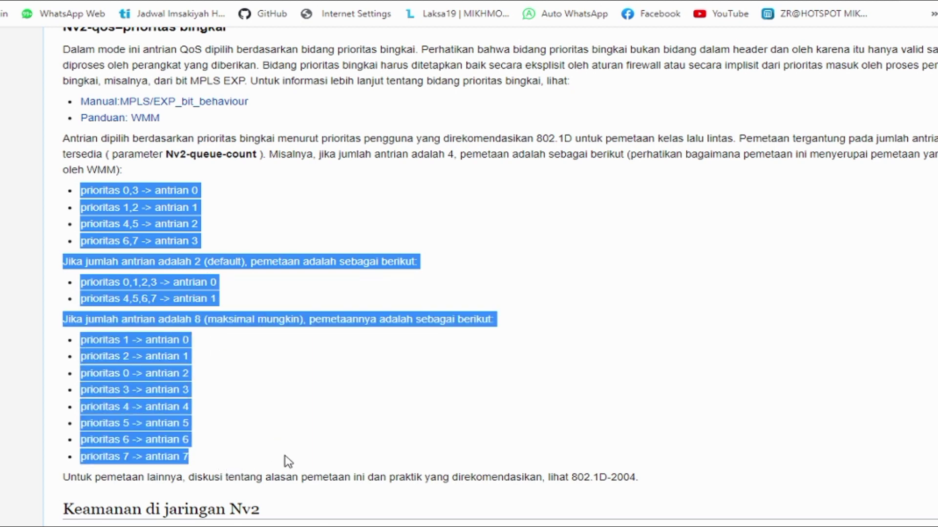
pyautogui.click(286, 446)
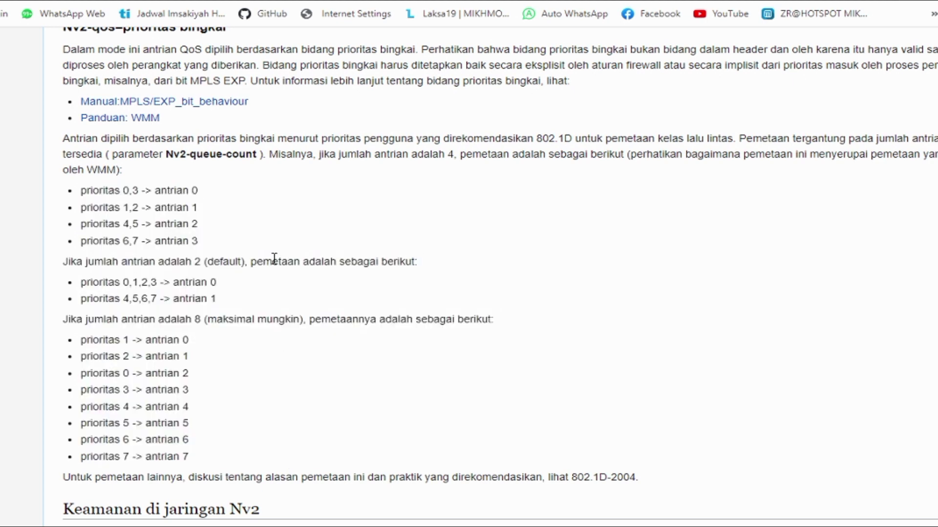
pyautogui.hotkey('ctrl', 'Tab')
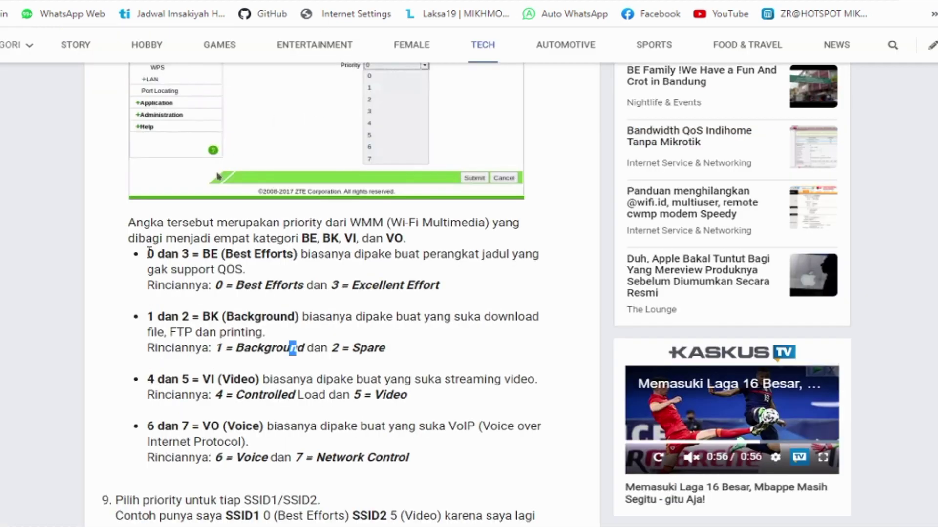
# - Highlight the whole WMM priority category explanation in the article, from the introductory sentence through the Voice entry
pyautogui.moveTo(158, 253); pyautogui.dragTo(412, 466)
pyautogui.doubleClick(134, 223)
pyautogui.rightClick(131, 220)
pyautogui.click(113, 217)
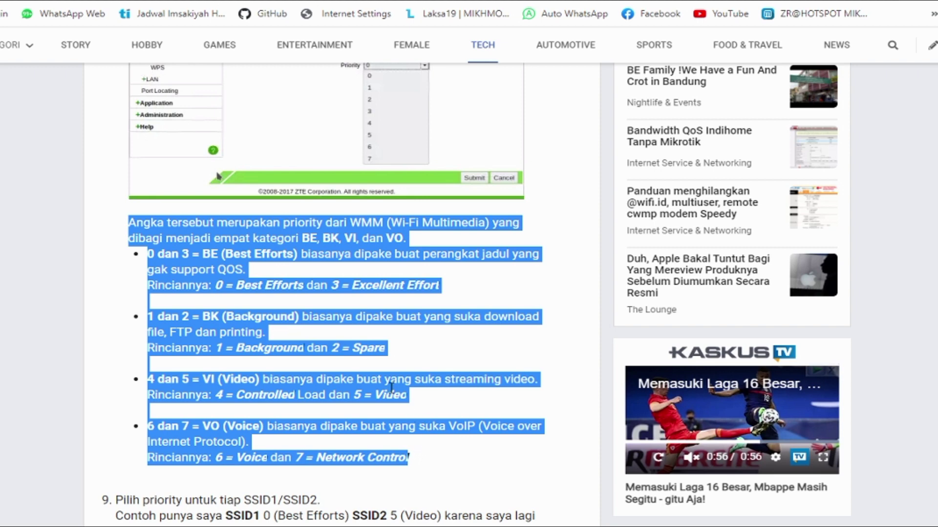
# - Highlight the Spare and Background priority details and the Excellent Effort line in the WMM list
pyautogui.doubleClick(361, 348)
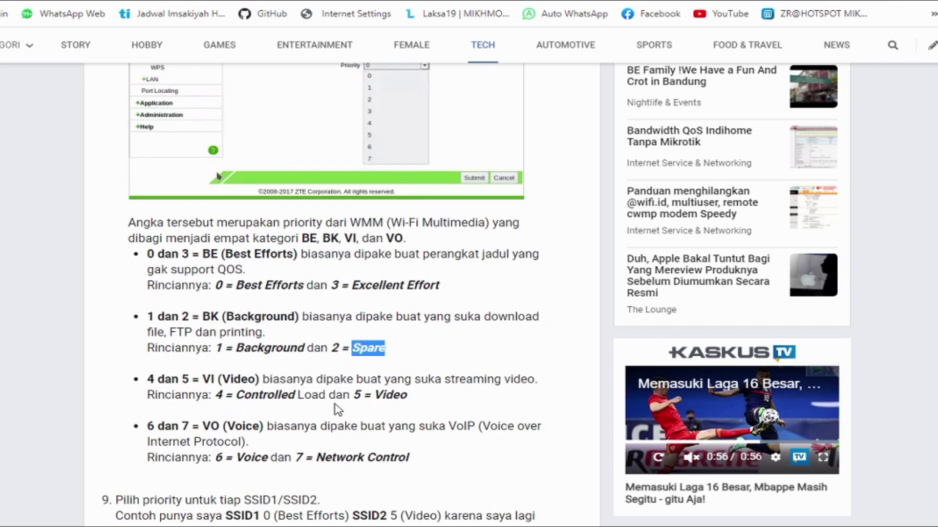
pyautogui.click(356, 390)
pyautogui.doubleClick(375, 376)
pyautogui.moveTo(370, 341); pyautogui.dragTo(400, 349)
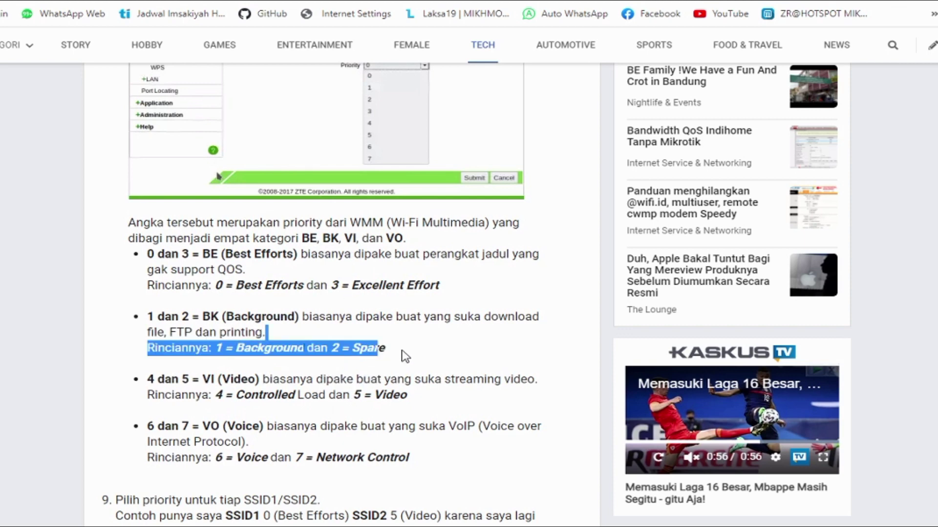
pyautogui.click(384, 350)
pyautogui.moveTo(350, 268); pyautogui.dragTo(396, 317)
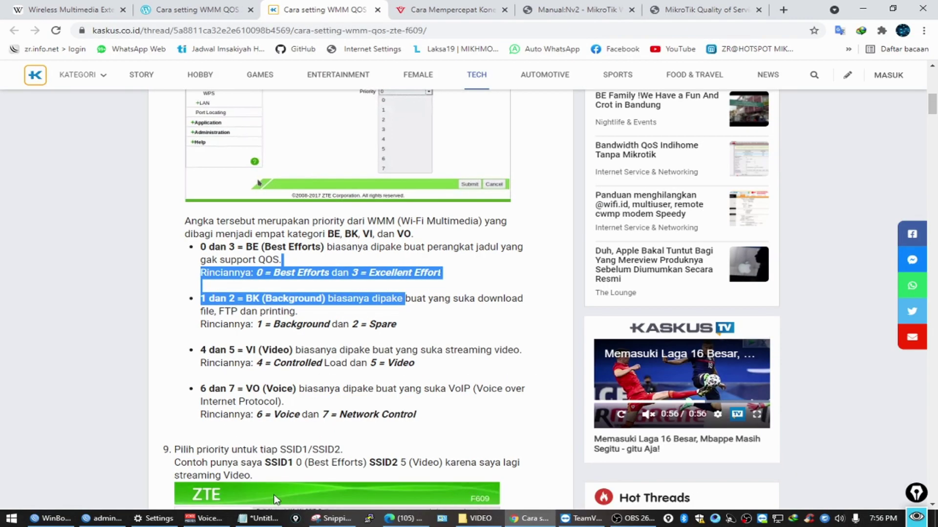
# - Switch to WinBox, close the wlan1 settings without saving, and examine the firewall's mangle rule list
pyautogui.click(101, 518)
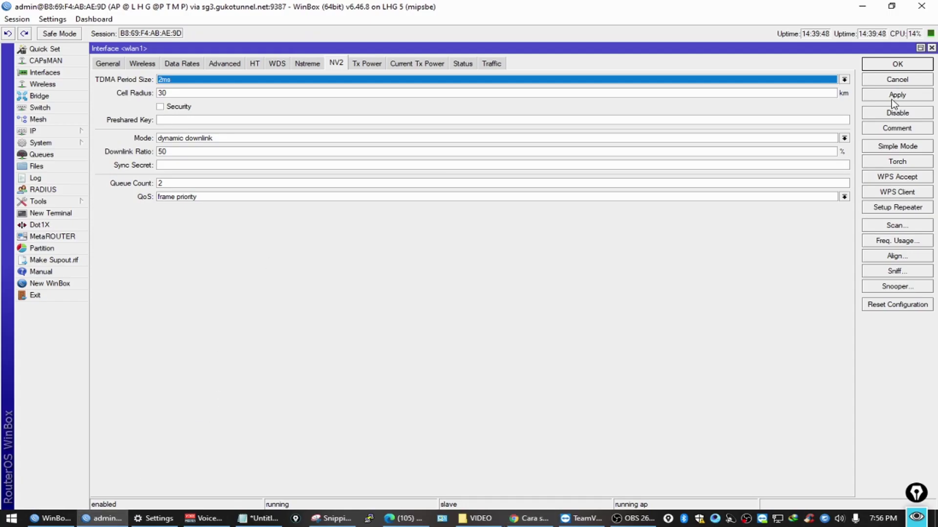
pyautogui.click(885, 80)
pyautogui.click(46, 131)
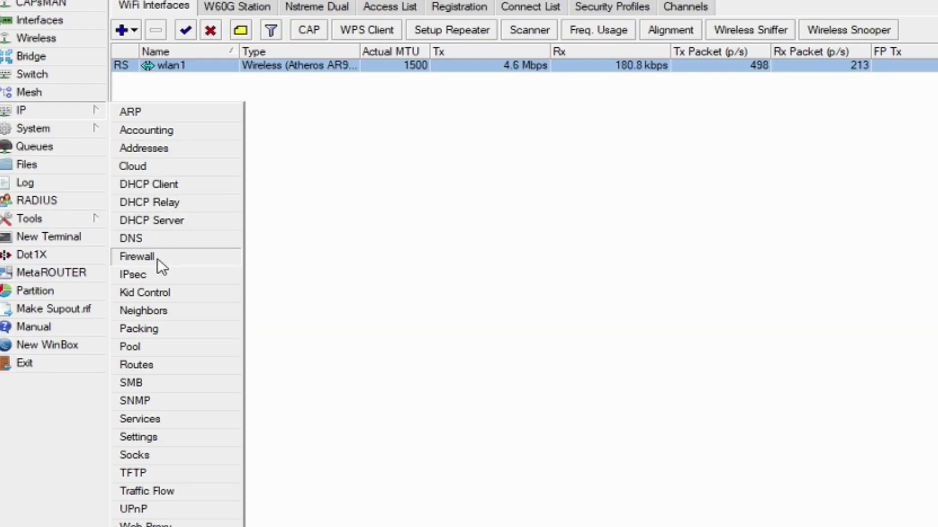
pyautogui.click(158, 258)
pyautogui.click(288, 108)
pyautogui.click(356, 92)
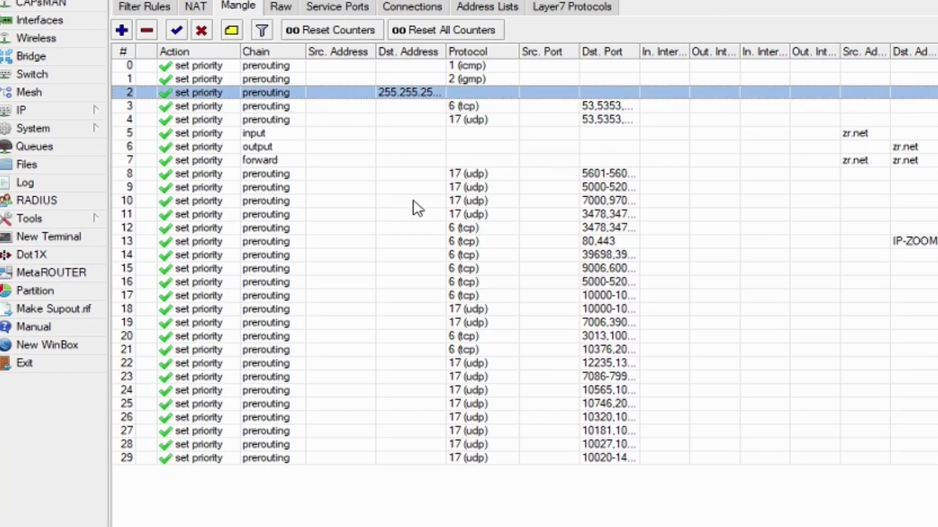
pyautogui.click(414, 200)
pyautogui.click(444, 176)
pyautogui.click(527, 254)
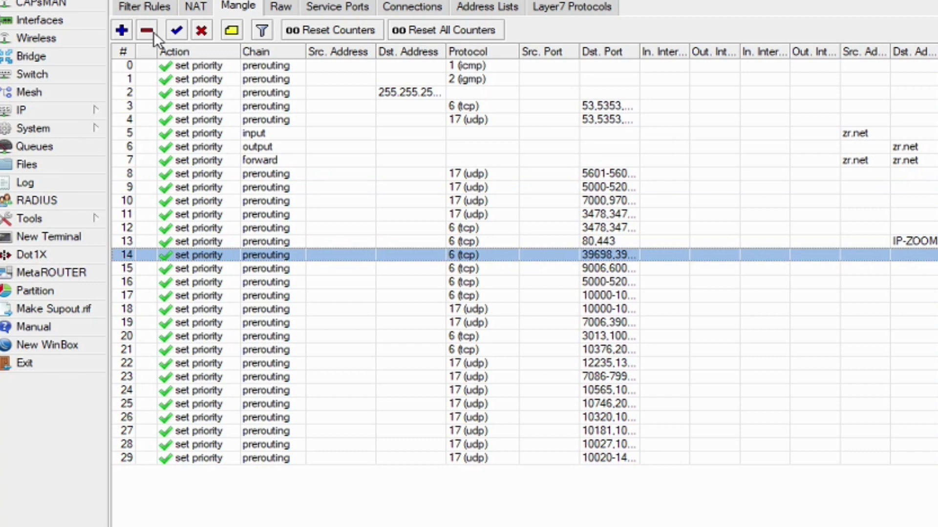
# - Inspect the action and new priority of the ICMP mangle rule, and close it without changes
pyautogui.doubleClick(199, 61)
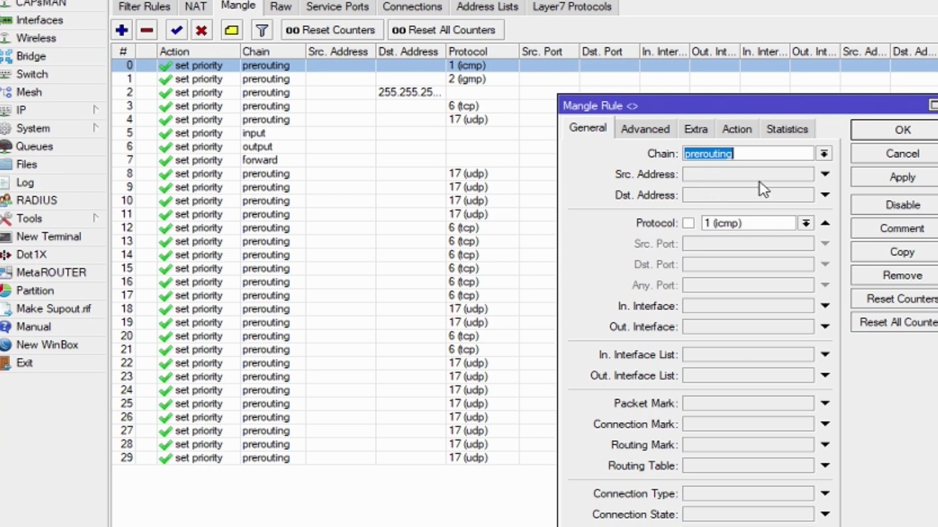
pyautogui.click(735, 130)
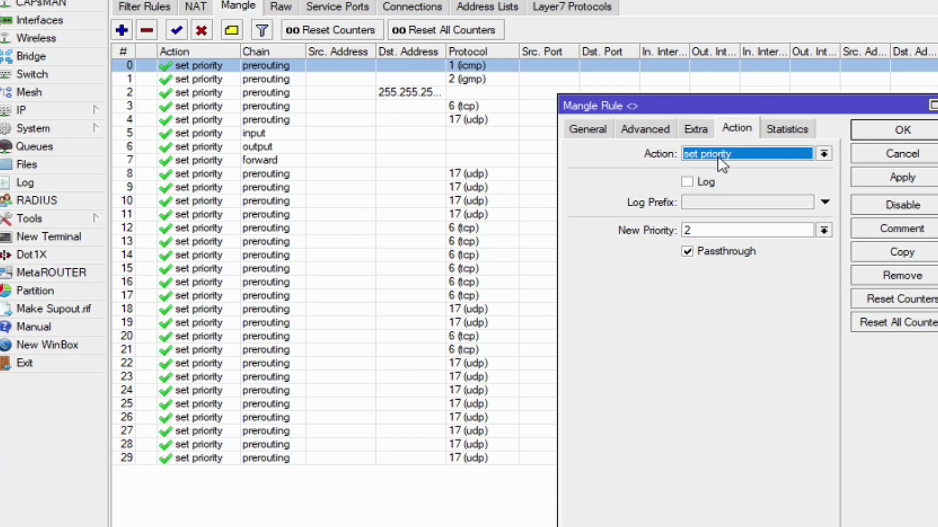
pyautogui.click(721, 225)
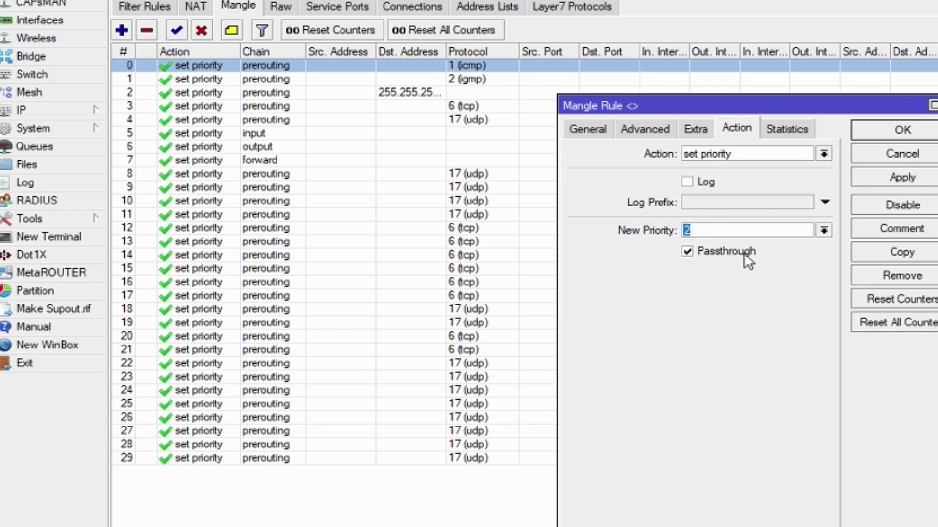
pyautogui.click(884, 159)
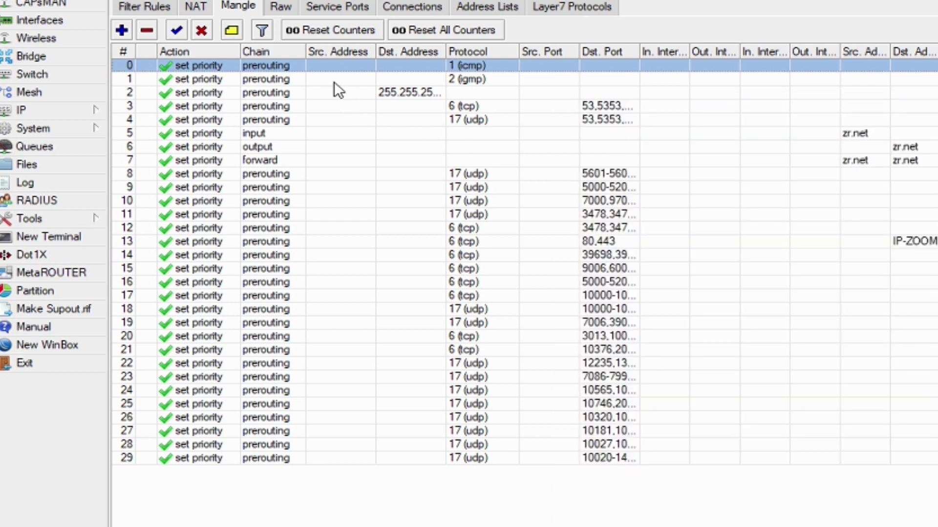
# - Inspect the new priority and the UDP destination ports of mangle rule 10, and close it without changes
pyautogui.doubleClick(344, 195)
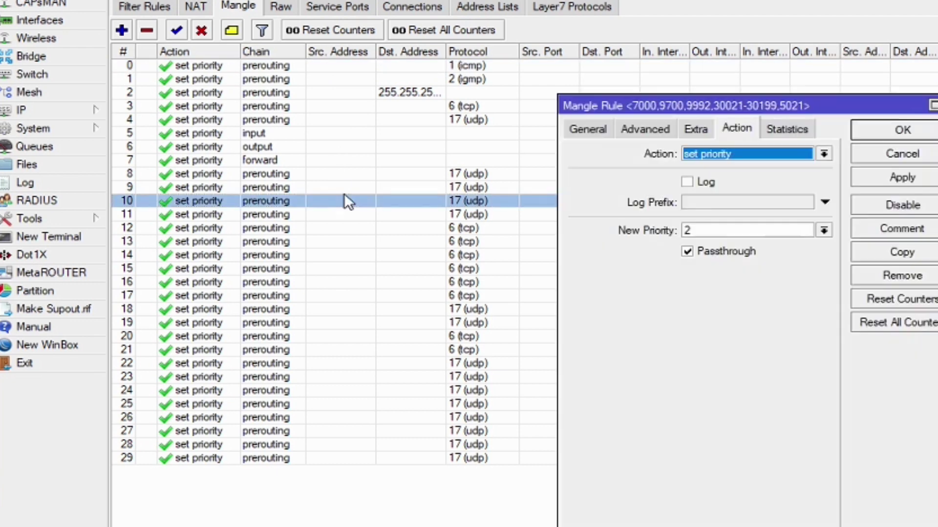
pyautogui.click(707, 230)
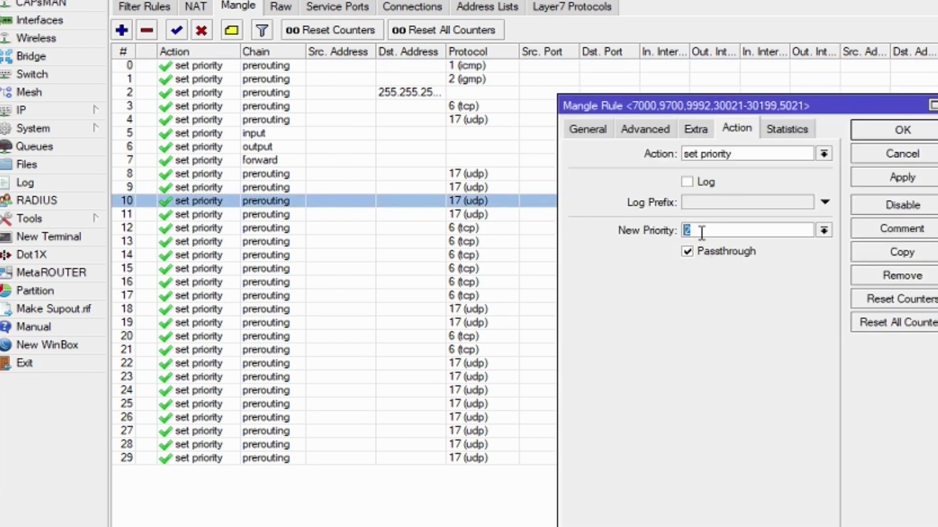
pyautogui.click(591, 130)
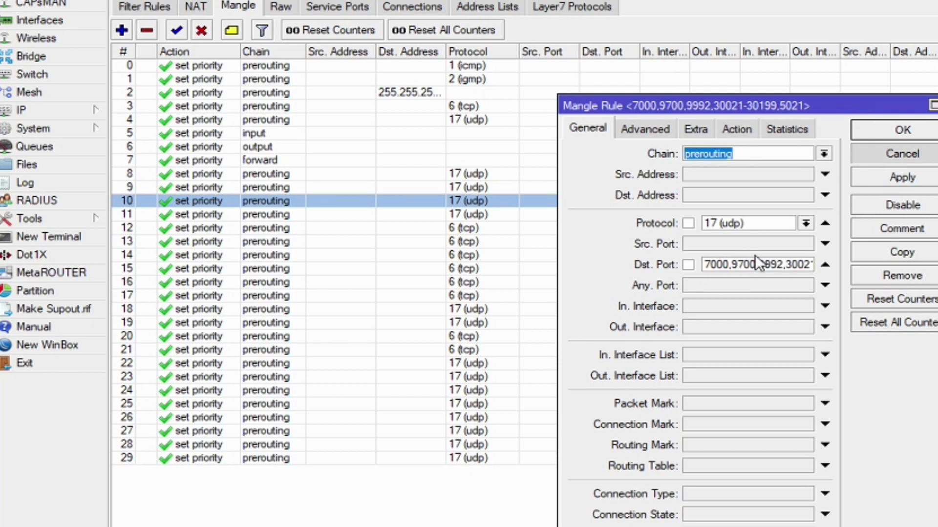
pyautogui.click(899, 150)
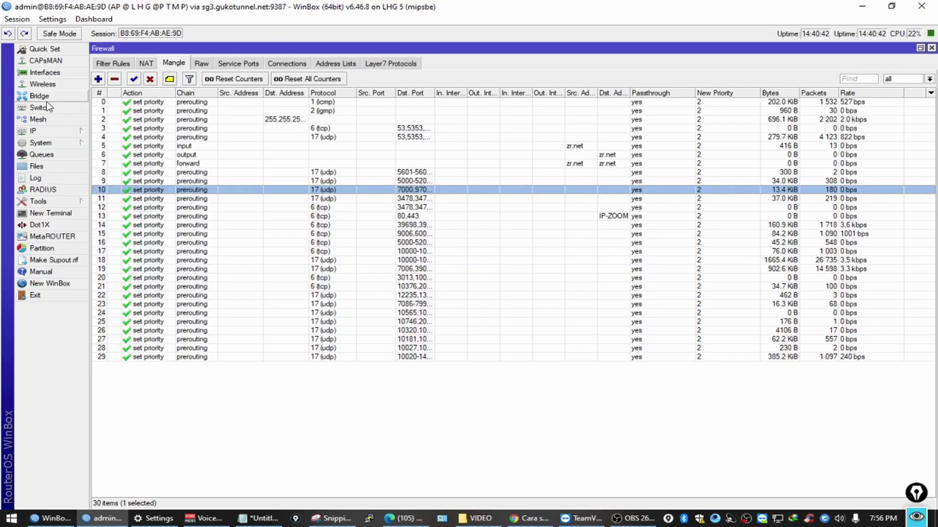
# - Open the wlan1 wireless interface settings and go to the NV2 options
pyautogui.click(43, 84)
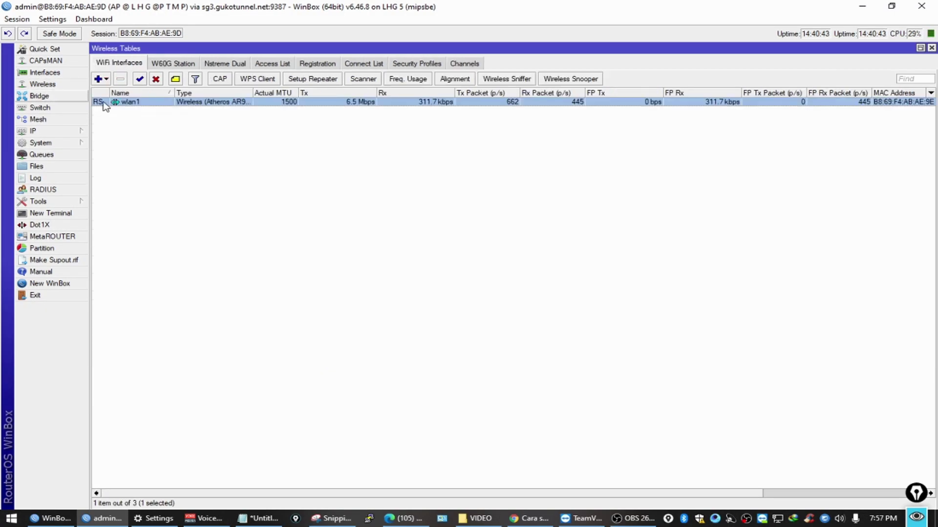
pyautogui.doubleClick(132, 107)
pyautogui.click(195, 64)
pyautogui.click(232, 68)
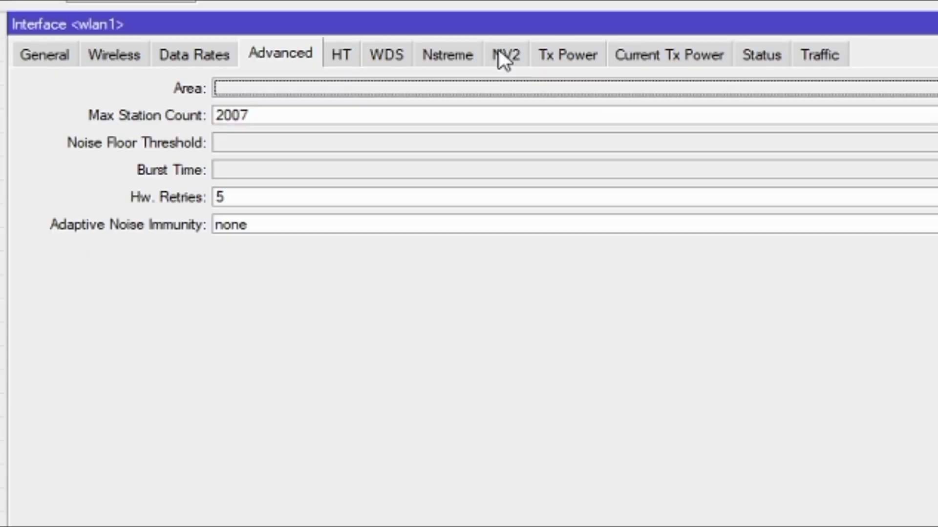
pyautogui.click(335, 64)
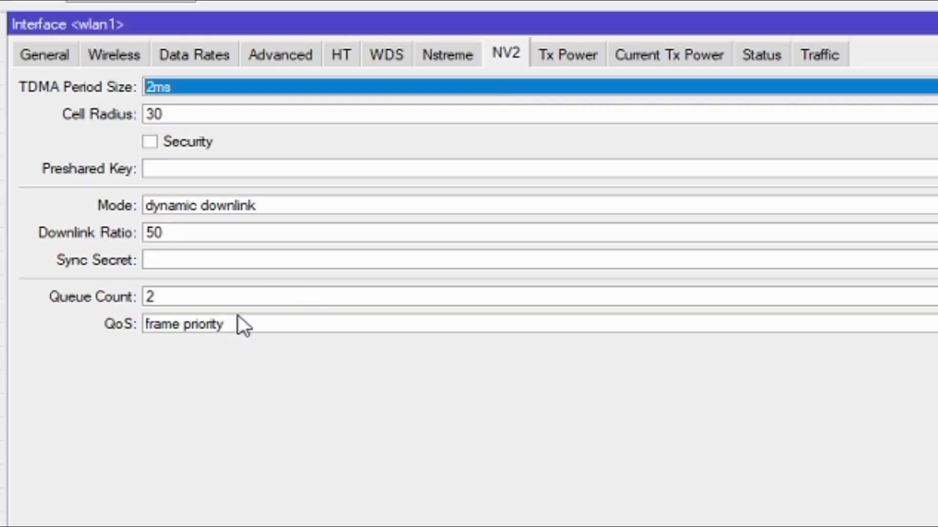
# - Switch wlan1's NV2 QoS to default and back to frame priority, and highlight the queue count
pyautogui.click(163, 326)
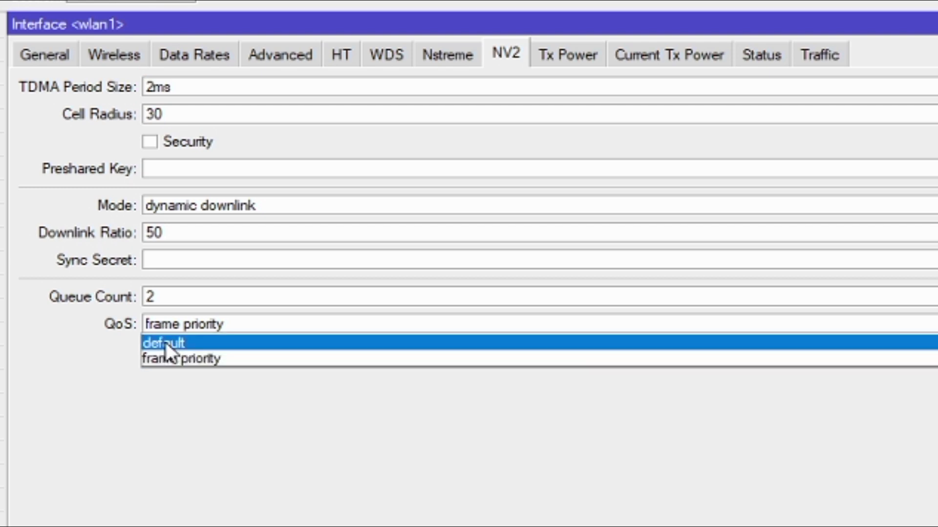
pyautogui.click(165, 343)
pyautogui.click(189, 332)
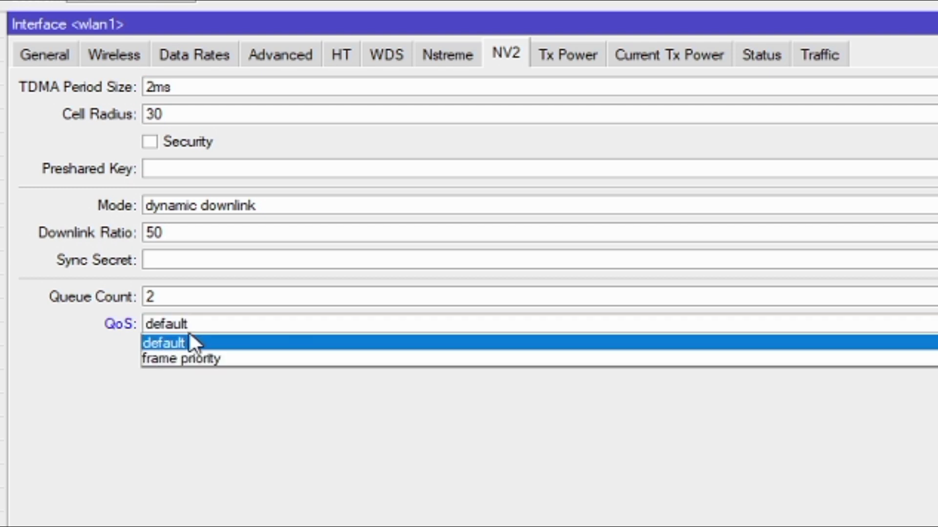
pyautogui.click(194, 363)
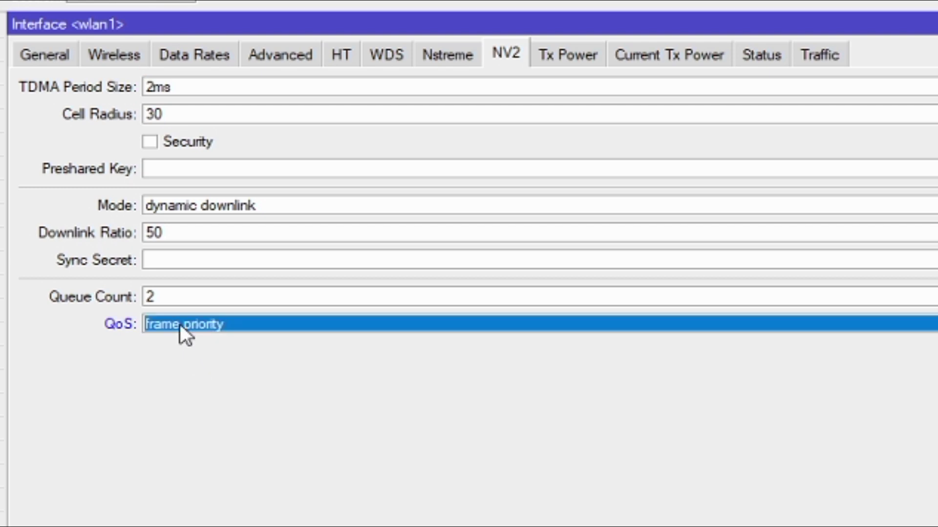
pyautogui.moveTo(167, 297); pyautogui.dragTo(107, 309)
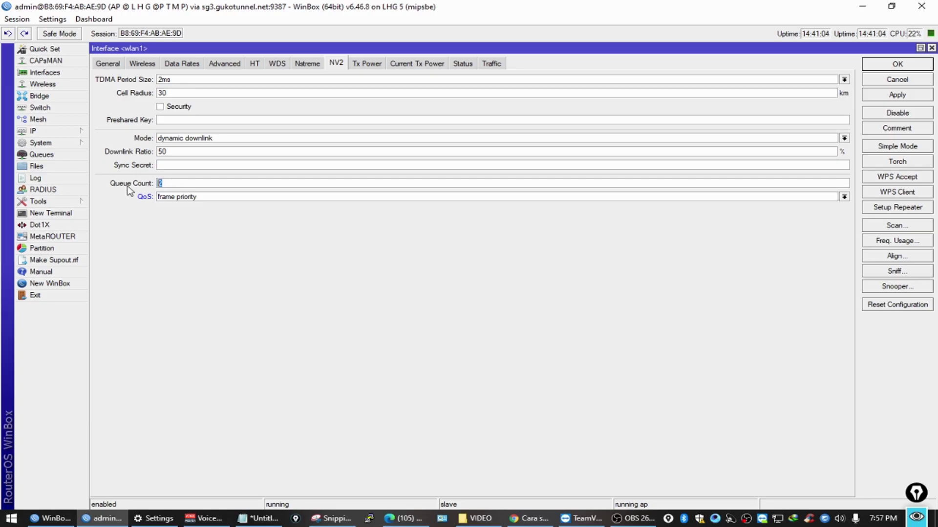
# - Reopen mangle rule 10 in the firewall, highlight its new priority value, and close the rule without changes
pyautogui.click(48, 131)
pyautogui.click(126, 225)
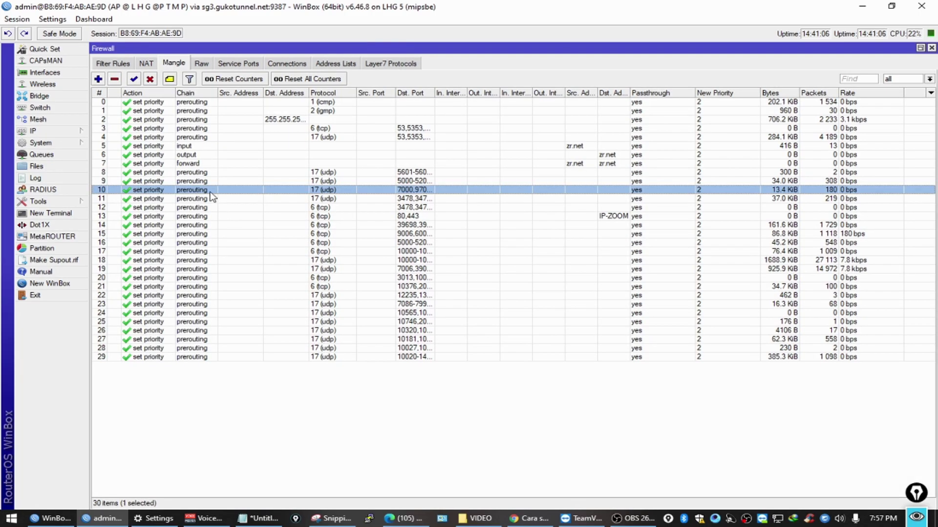
pyautogui.doubleClick(211, 191)
pyautogui.click(498, 142)
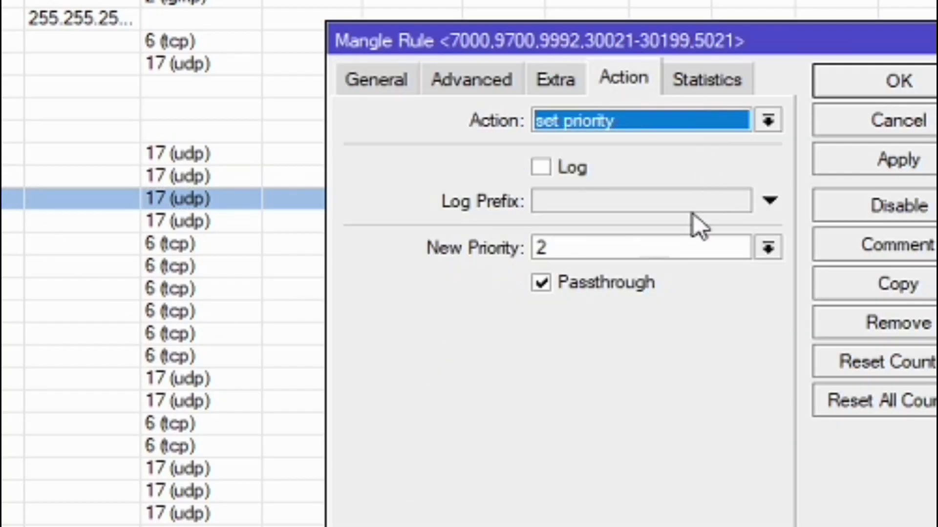
pyautogui.moveTo(596, 245); pyautogui.dragTo(483, 258)
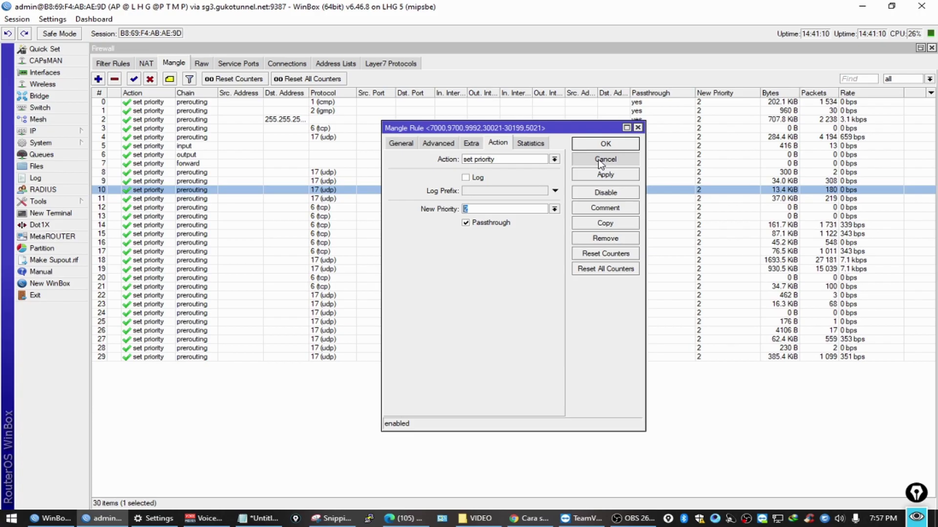
pyautogui.click(867, 128)
# - Return to wlan1's NV2 options, highlight the queue count, and close the interface settings without saving
pyautogui.click(65, 86)
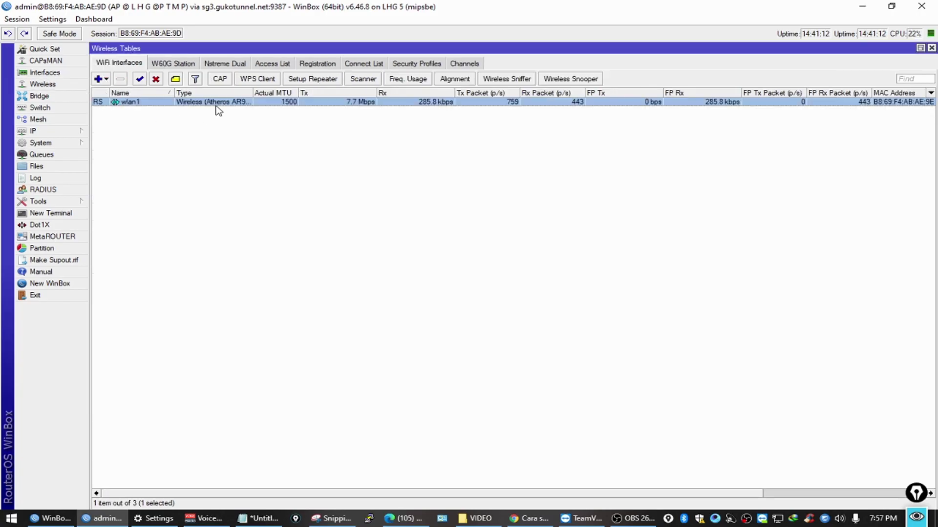
pyautogui.doubleClick(223, 104)
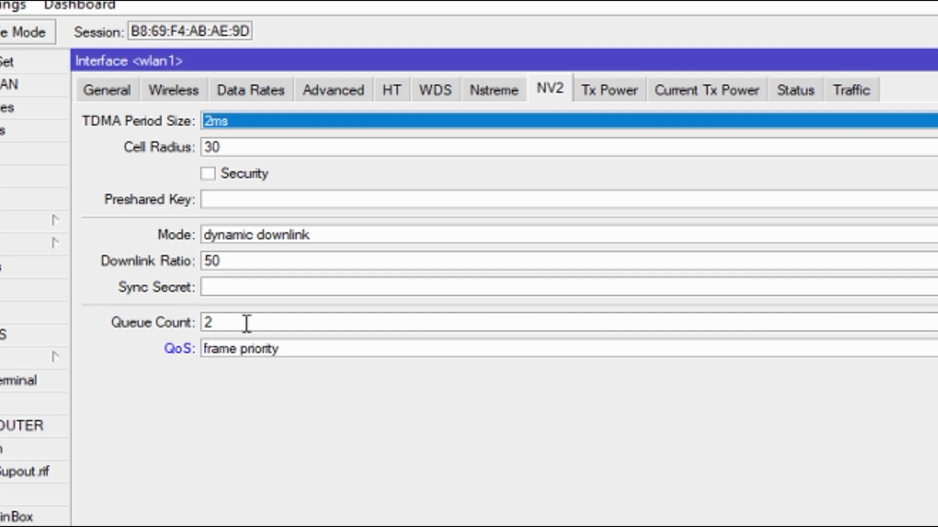
pyautogui.moveTo(235, 325); pyautogui.dragTo(130, 326)
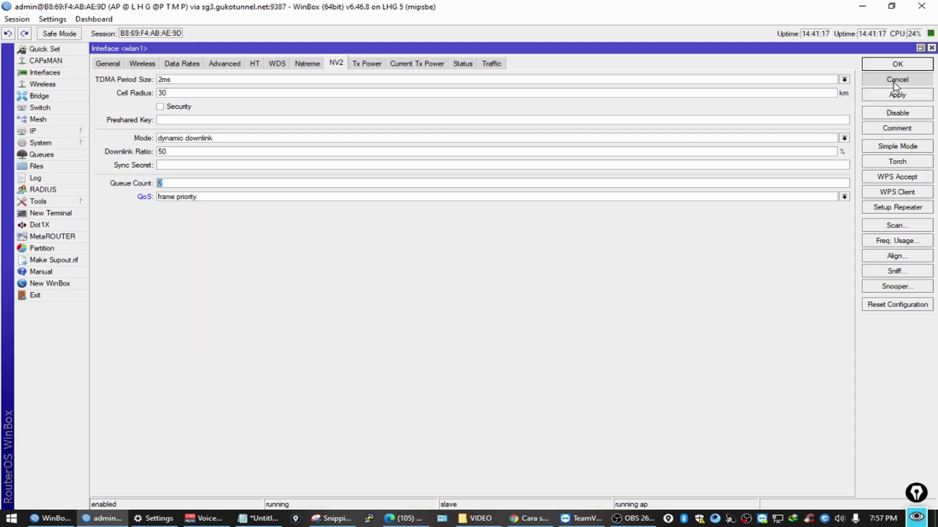
pyautogui.click(893, 81)
pyautogui.click(528, 208)
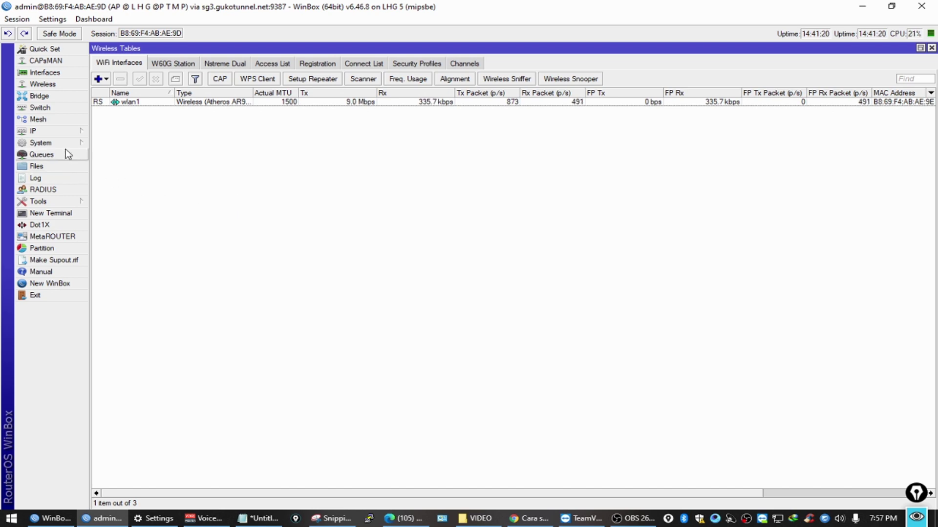
# - Check the IP firewall option in the bridge settings, cancel without changes, and return to the mangle rules
pyautogui.click(39, 95)
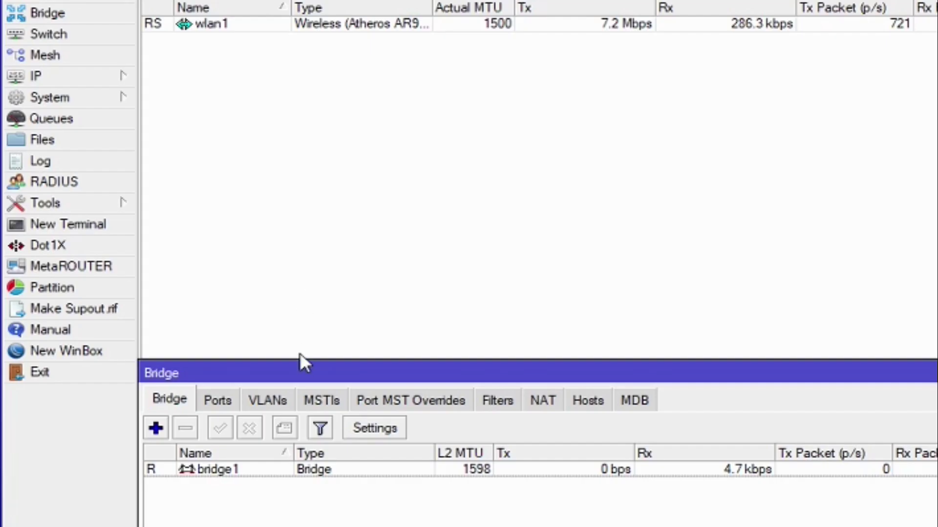
pyautogui.moveTo(300, 365); pyautogui.dragTo(315, 99)
pyautogui.click(247, 202)
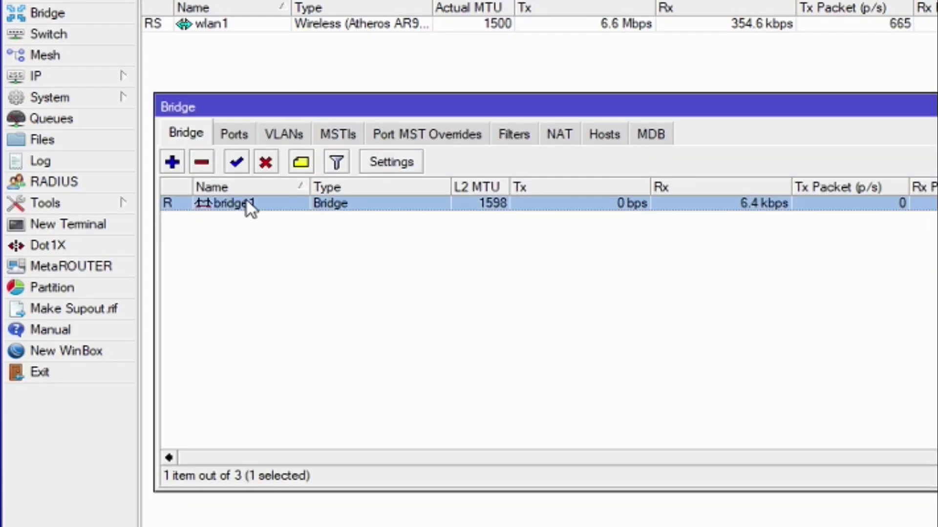
pyautogui.click(391, 163)
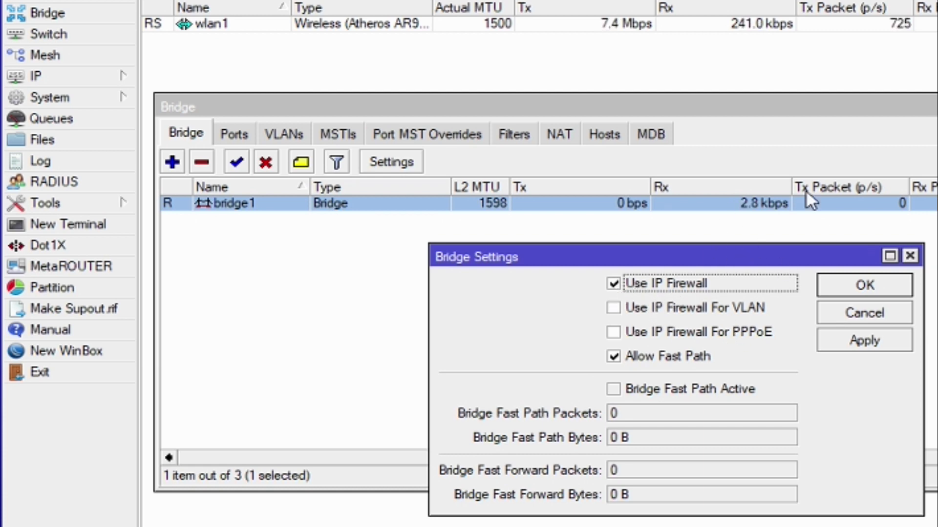
pyautogui.click(845, 314)
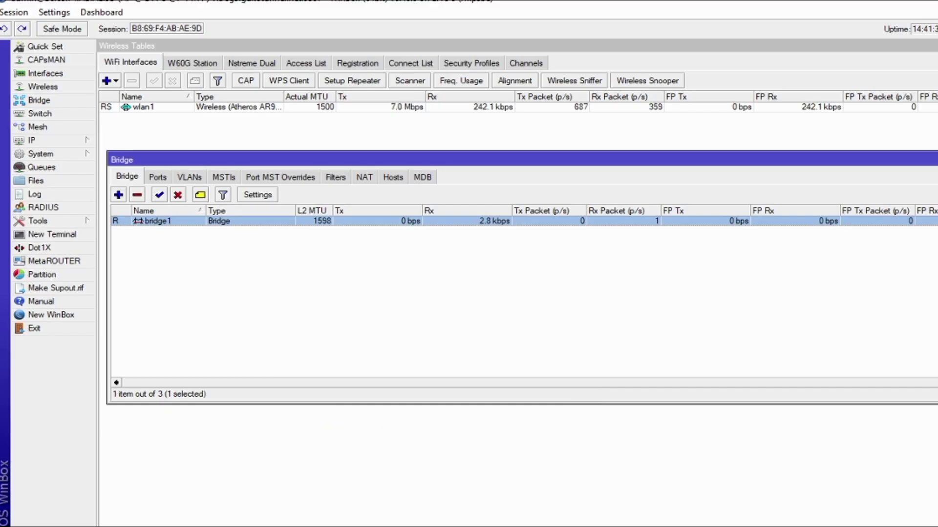
pyautogui.press('Escape')
pyautogui.press('Escape')
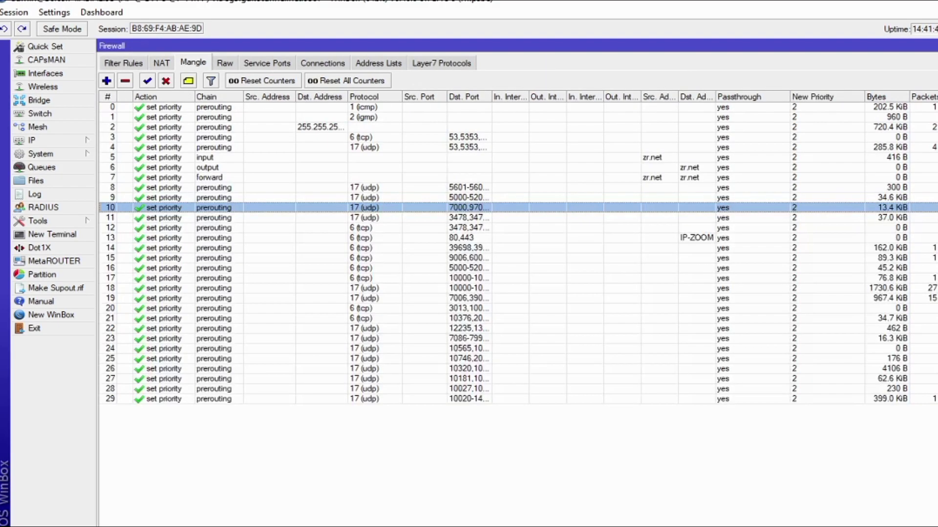
# - Select mangle rule 15, then leave the firewall rules and view the registration table of connected wireless clients
pyautogui.click(386, 259)
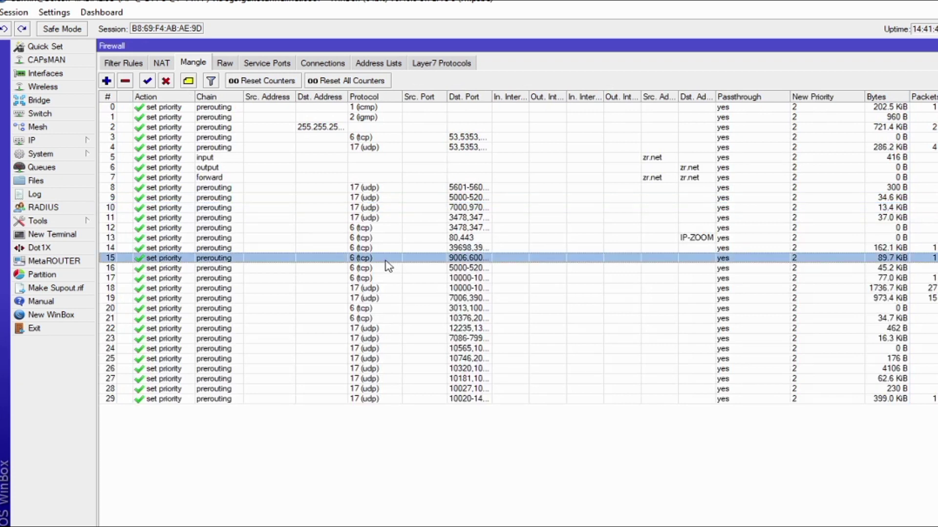
pyautogui.click(43, 86)
pyautogui.click(230, 109)
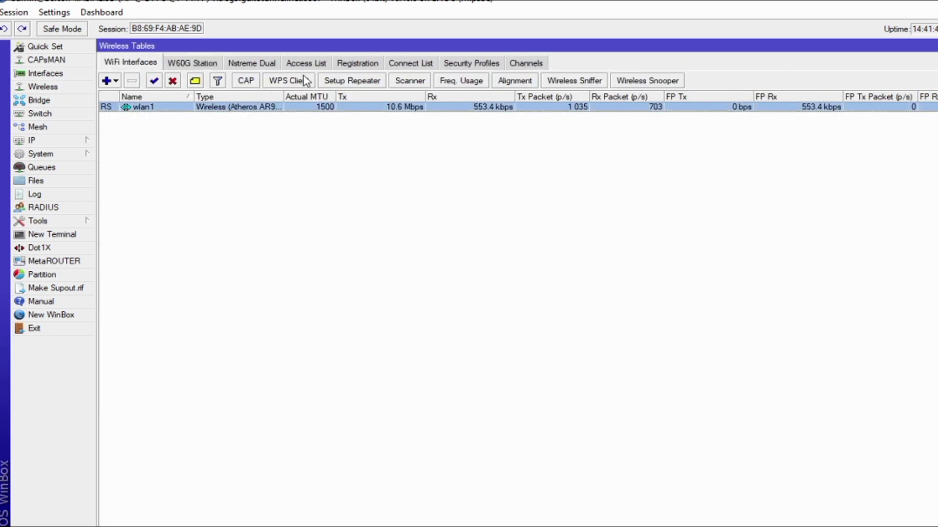
pyautogui.click(347, 64)
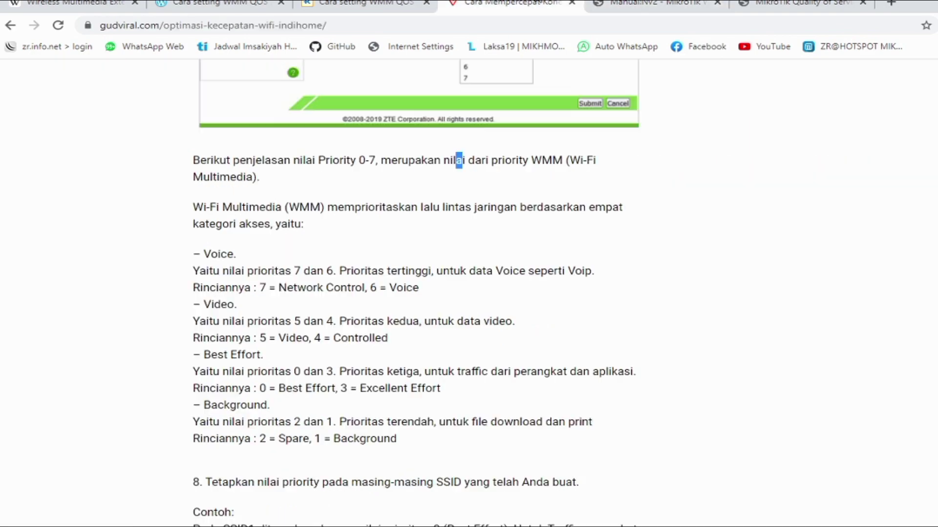
# - In the browser, highlight the priority 7 Network Control entry in the WMM article and review the Nv2 manual's QoS and queue mapping sections
pyautogui.moveTo(272, 288); pyautogui.dragTo(326, 287)
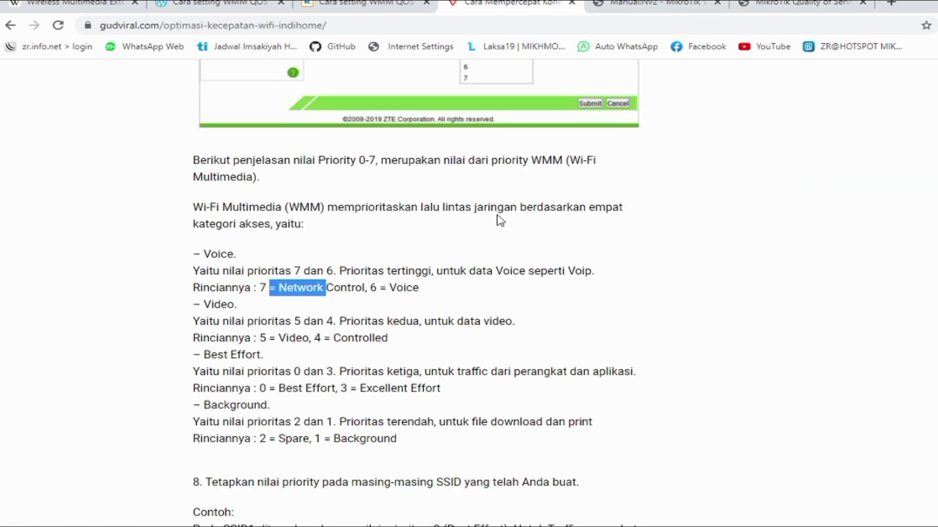
pyautogui.click(651, 6)
pyautogui.scroll(-5, 332, 404)
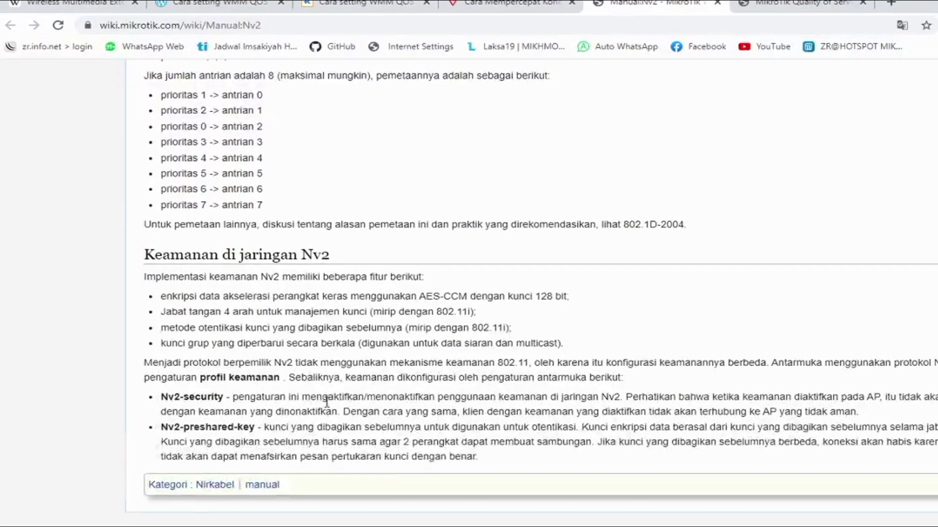
pyautogui.scroll(4, 342, 390)
pyautogui.scroll(4, 360, 358)
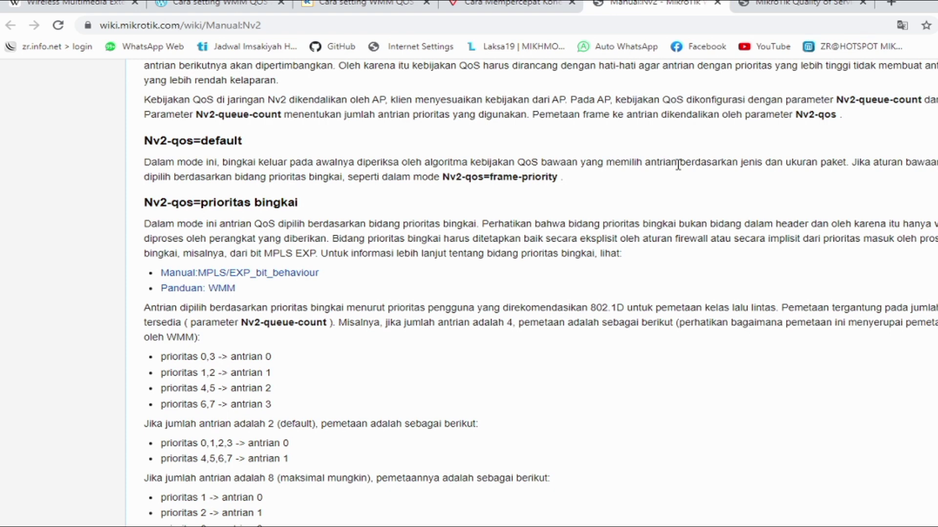
pyautogui.click(719, 526)
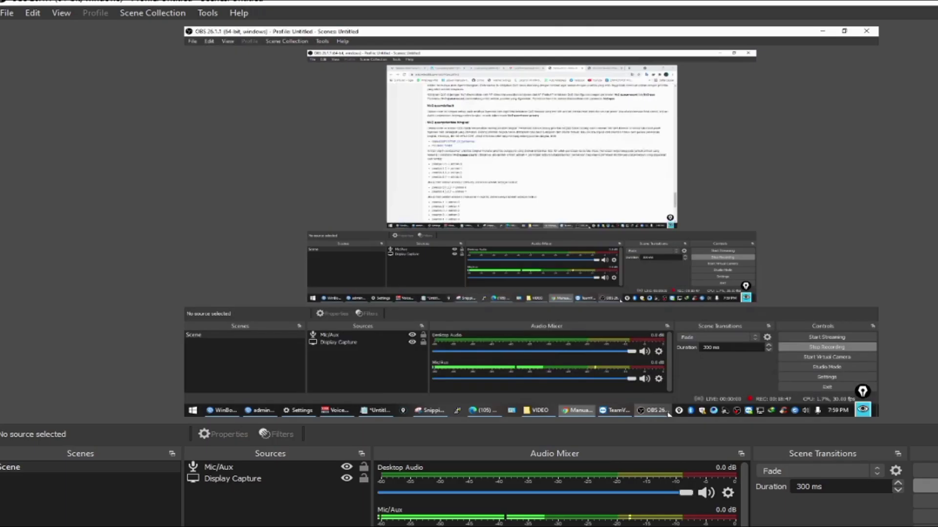